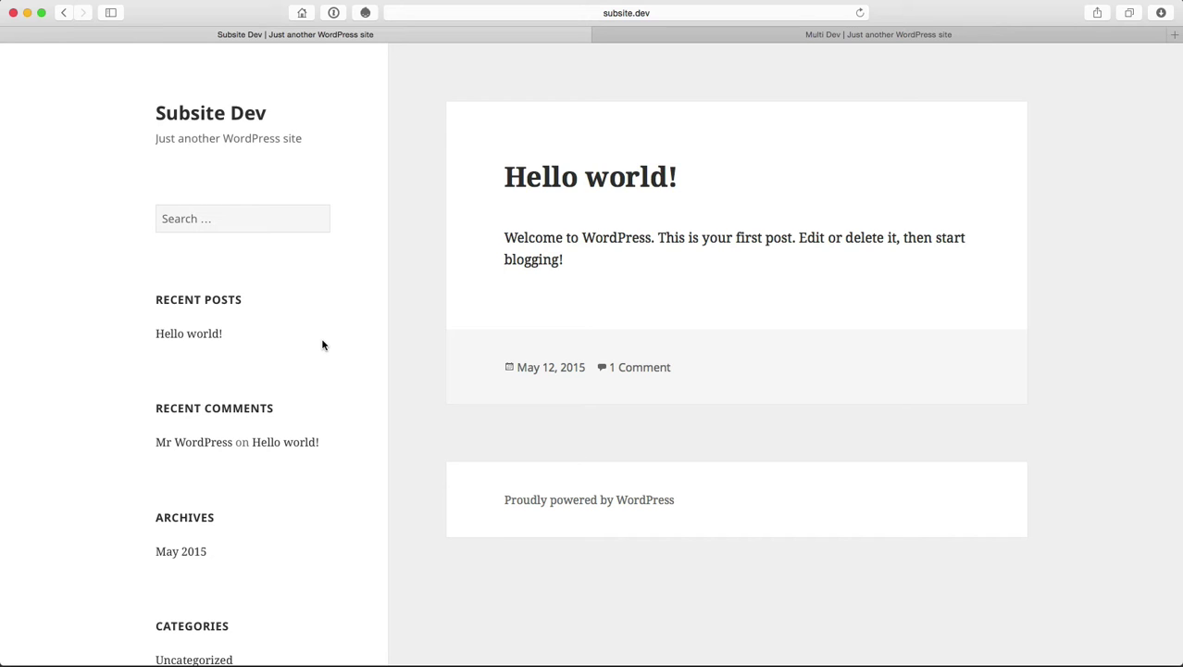
From the Multi Dev network, visit the Multi Dev A subsite, then the Multi Dev B subsite.
{"action": "left_click", "coordinate": [745, 35]}
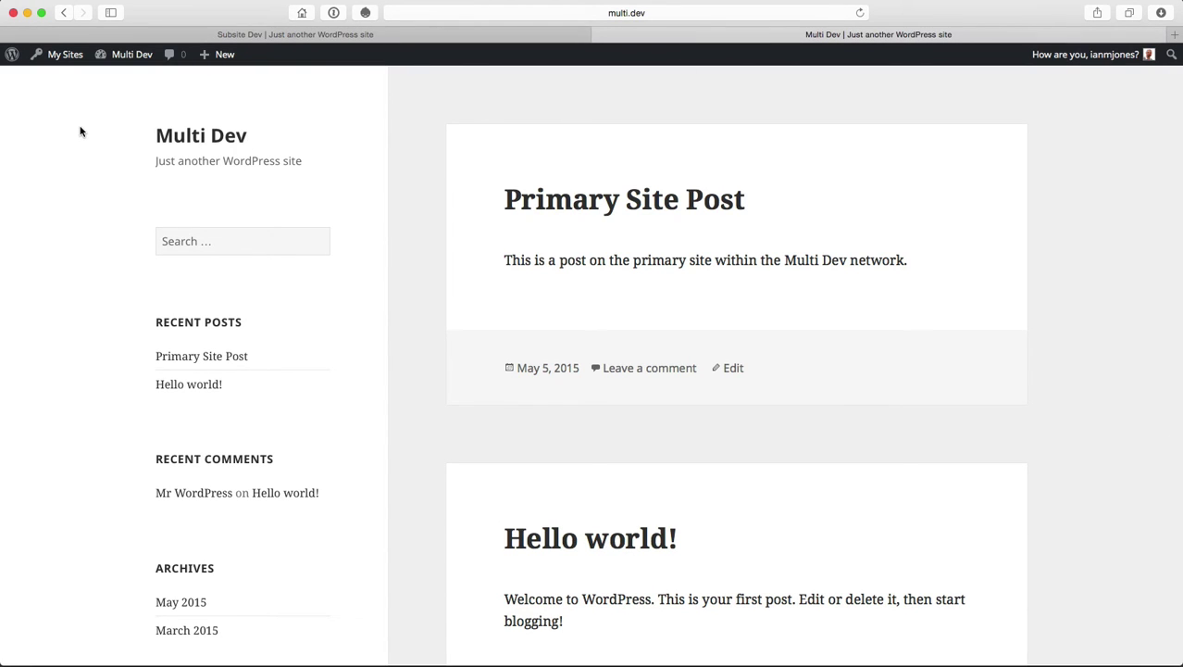
{"action": "mouse_move", "coordinate": [66, 55]}
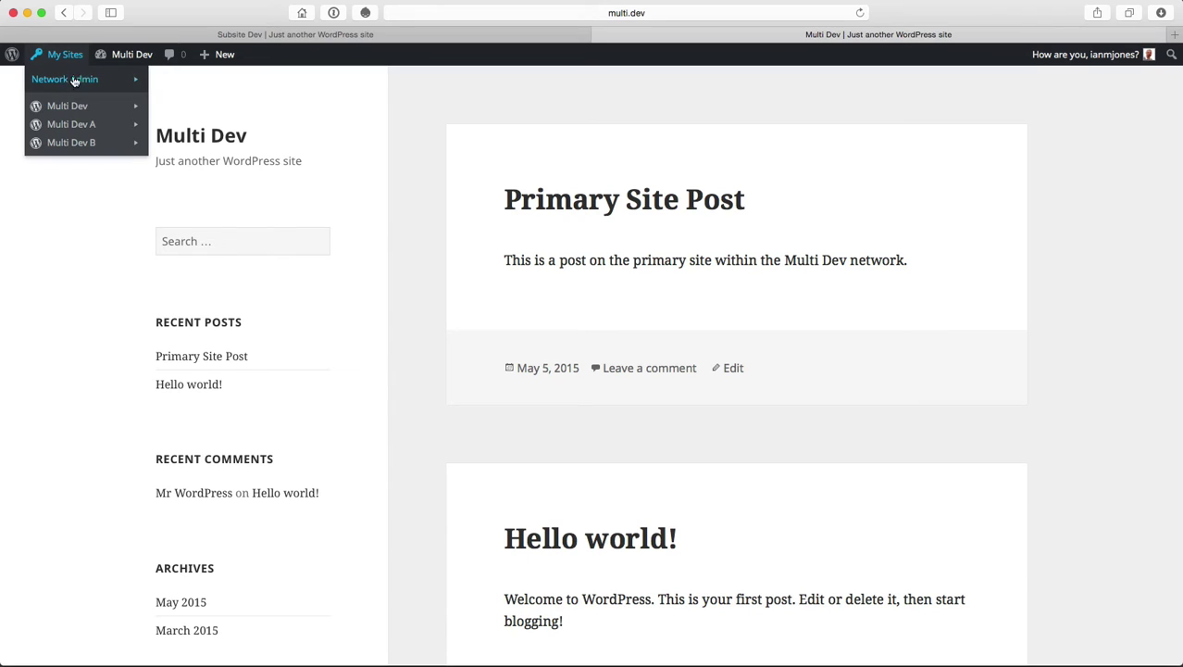
{"action": "mouse_move", "coordinate": [78, 109]}
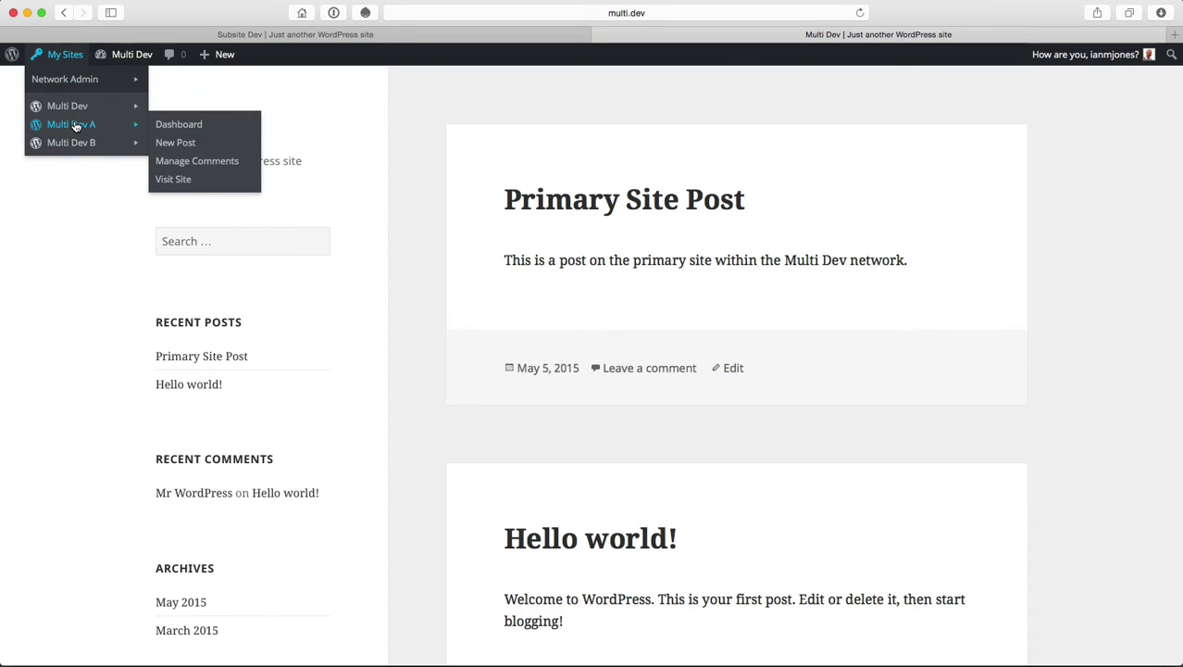
{"action": "left_click", "coordinate": [173, 183]}
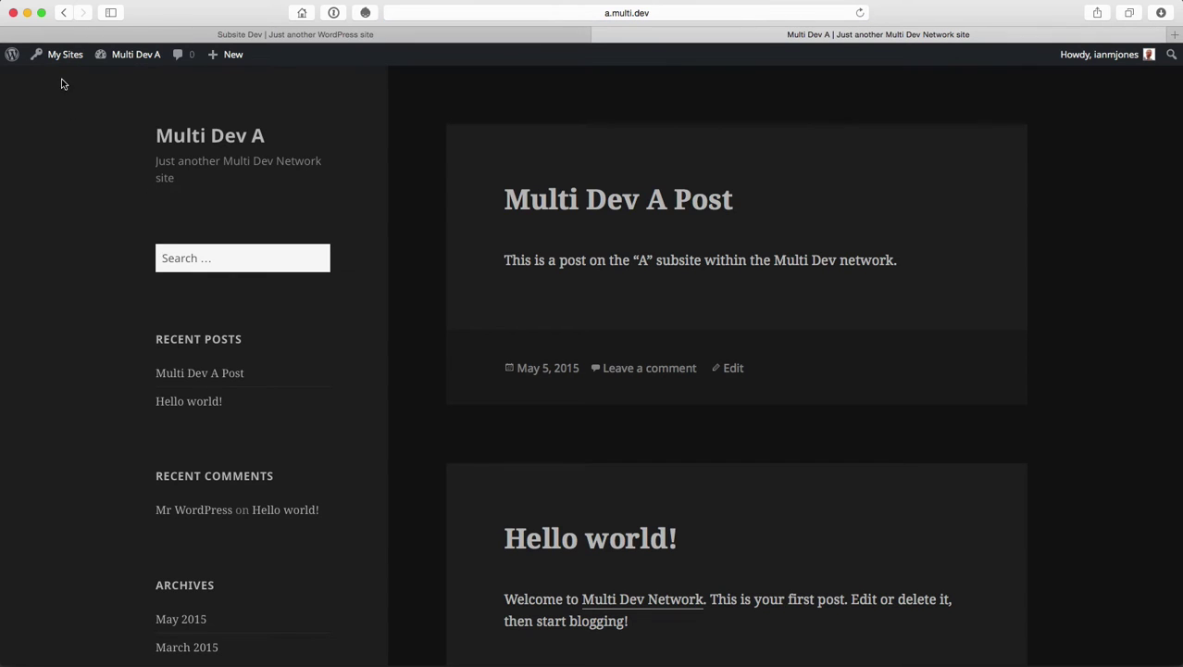
{"action": "mouse_move", "coordinate": [61, 56]}
{"action": "mouse_move", "coordinate": [76, 145]}
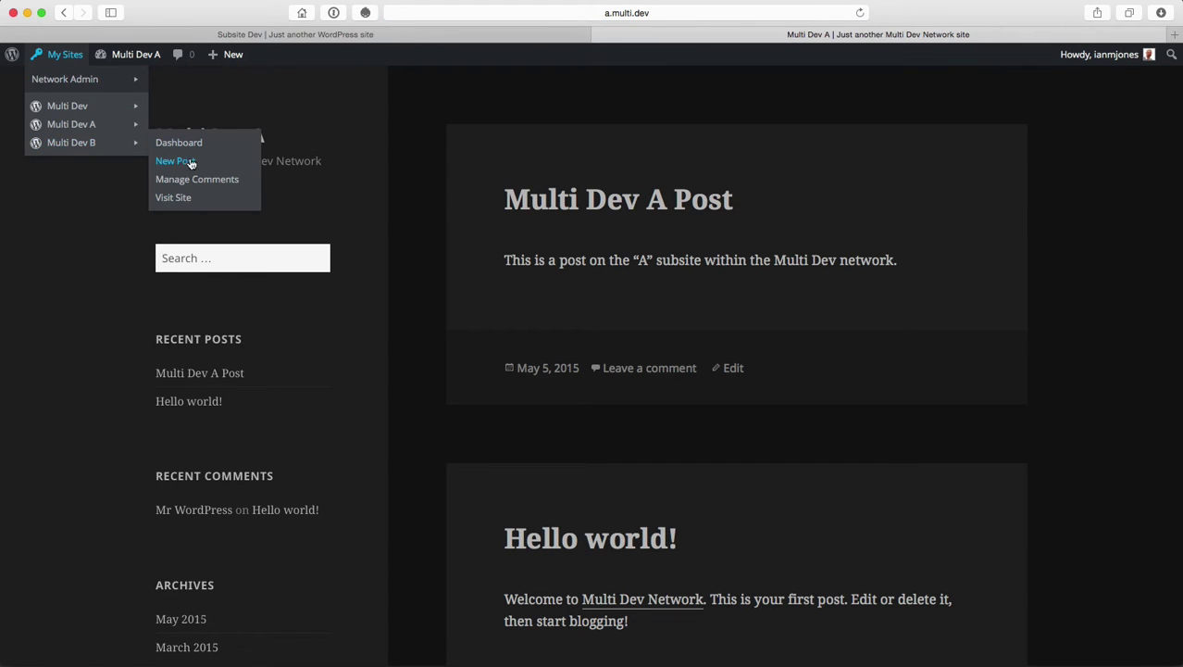
{"action": "left_click", "coordinate": [181, 200]}
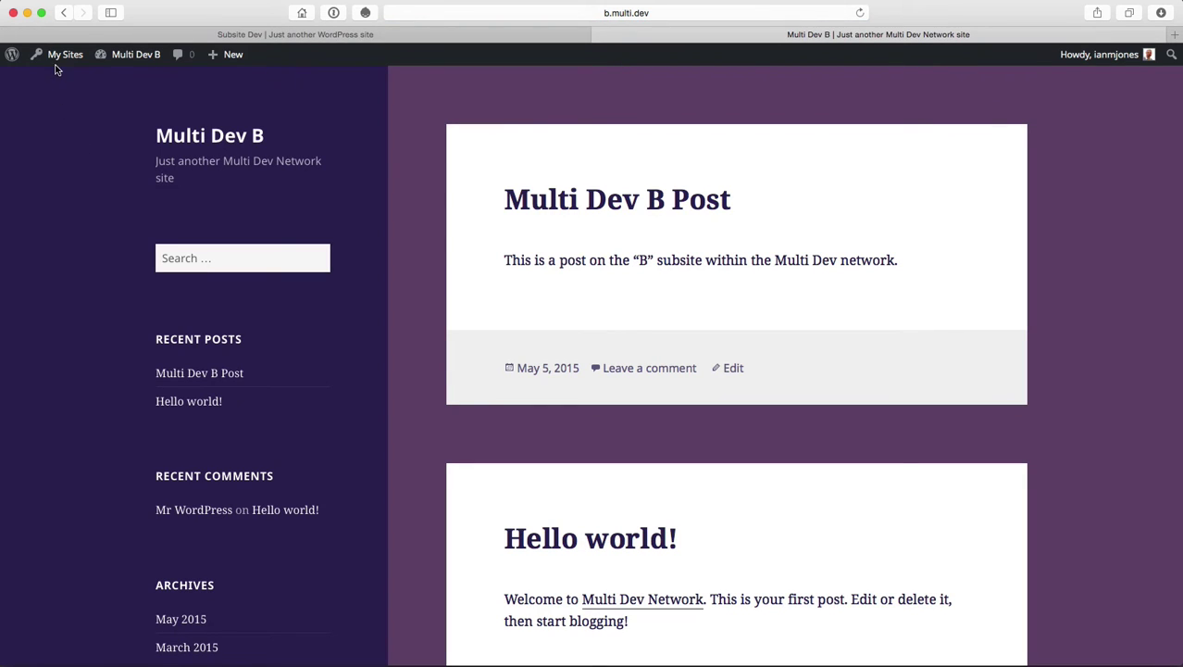
Open Migrate DB Pro under Settings in the Network Admin dashboard.
{"action": "mouse_move", "coordinate": [56, 57]}
{"action": "mouse_move", "coordinate": [60, 81]}
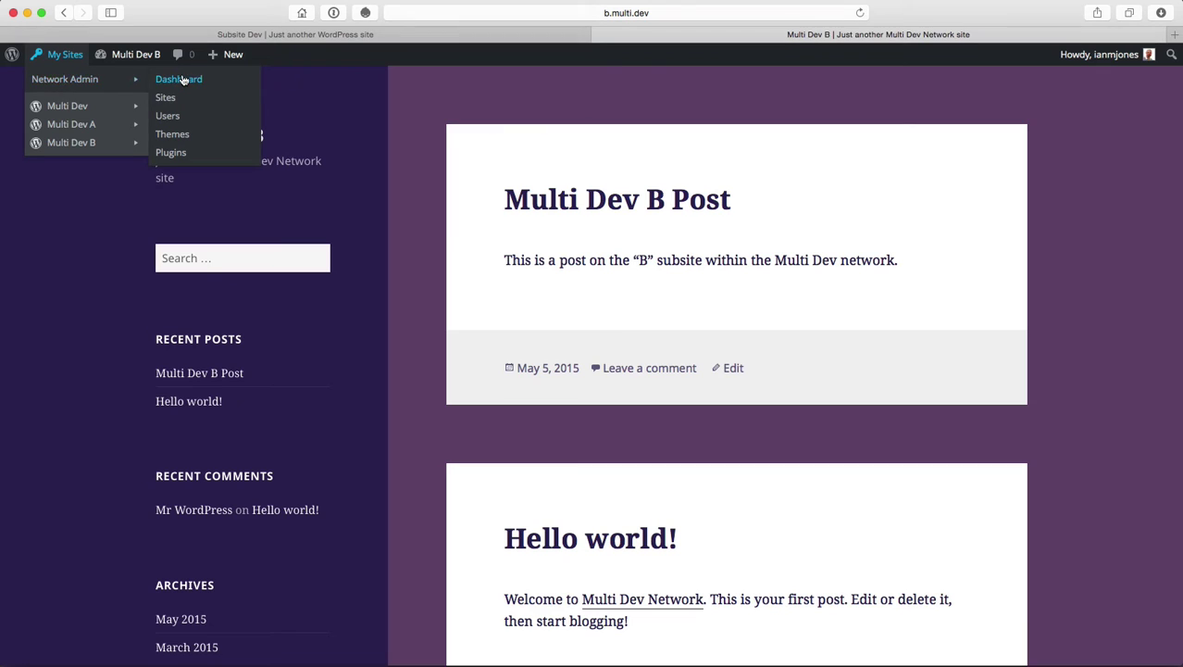
{"action": "left_click", "coordinate": [183, 79]}
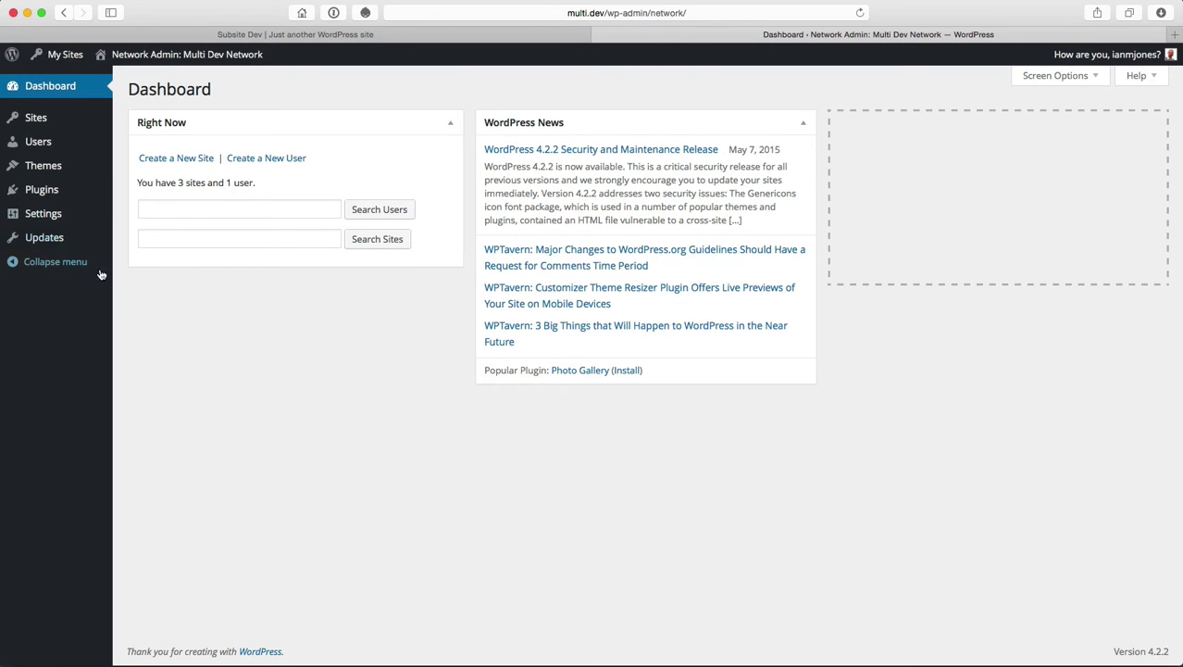
{"action": "mouse_move", "coordinate": [43, 220]}
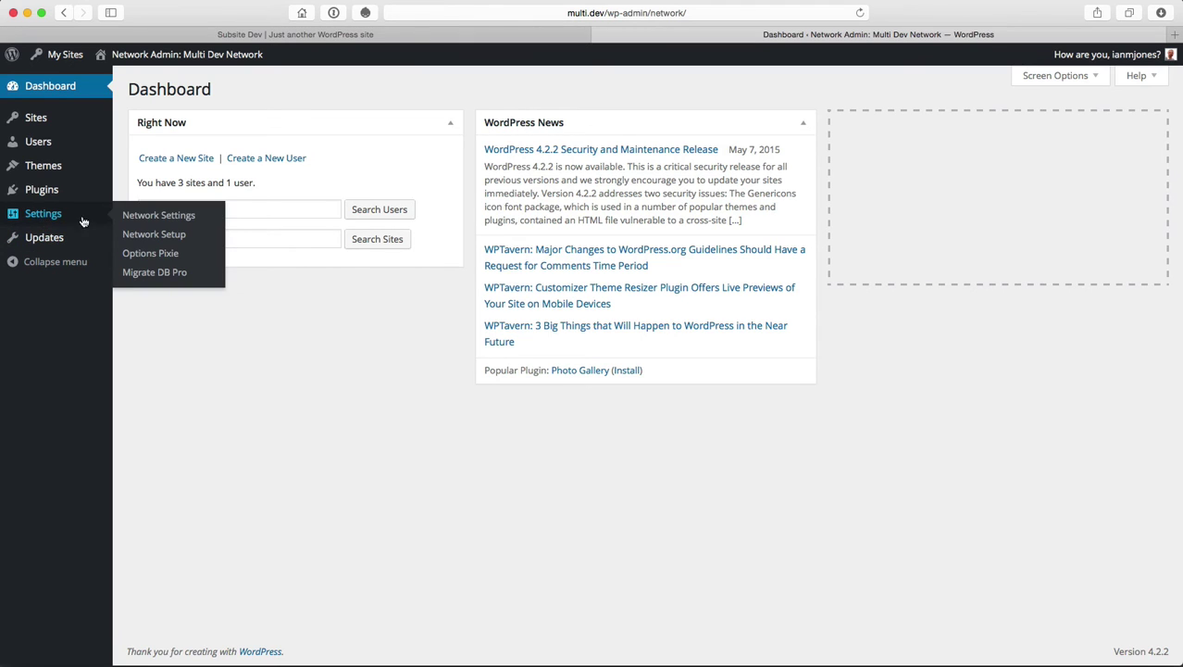
{"action": "left_click", "coordinate": [144, 274]}
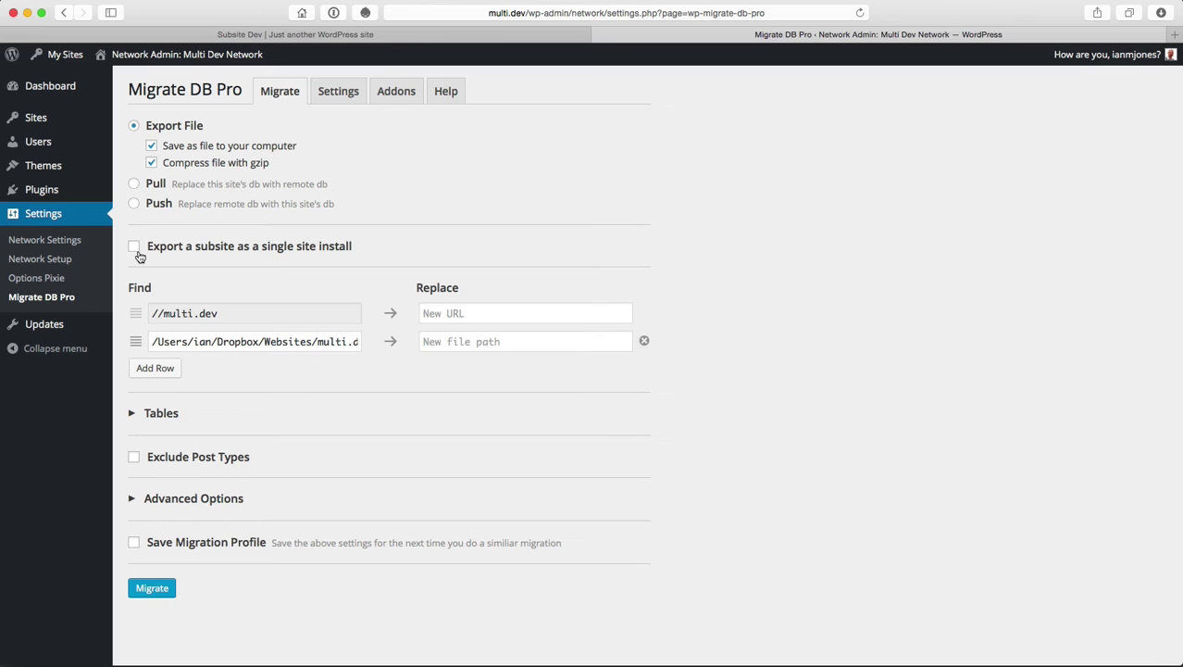
Export a.multi.dev as a single-site install and change the table prefix from multi_ to subsite_.
{"action": "left_click", "coordinate": [134, 248]}
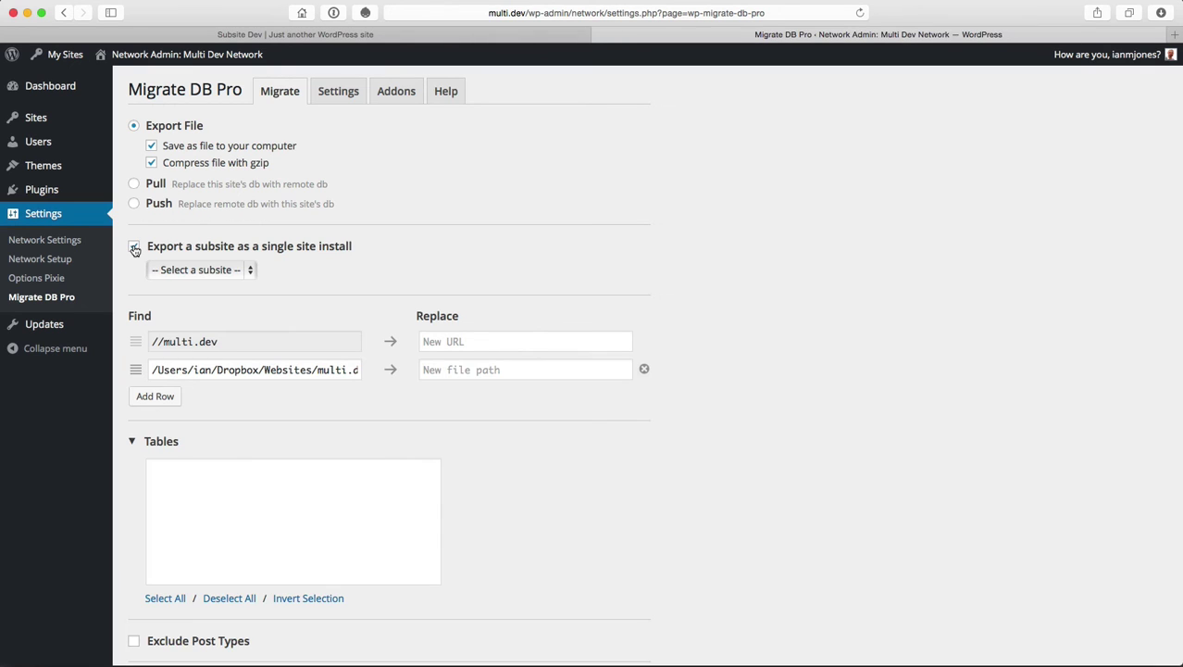
{"action": "left_click", "coordinate": [176, 270]}
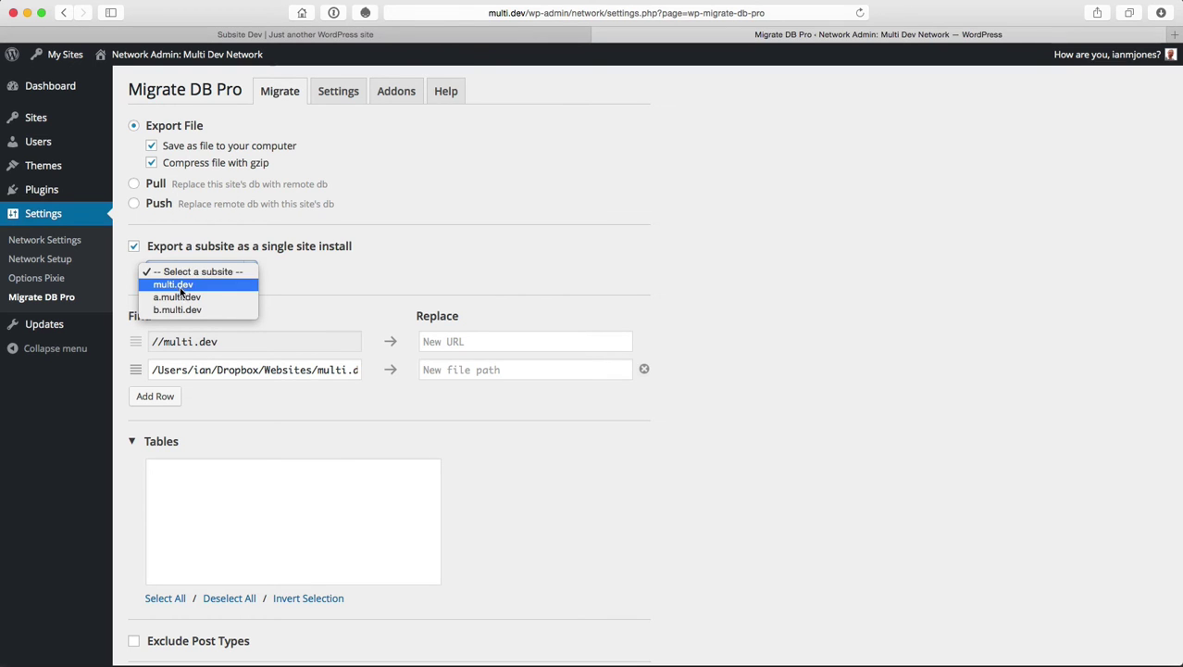
{"action": "left_click", "coordinate": [182, 298]}
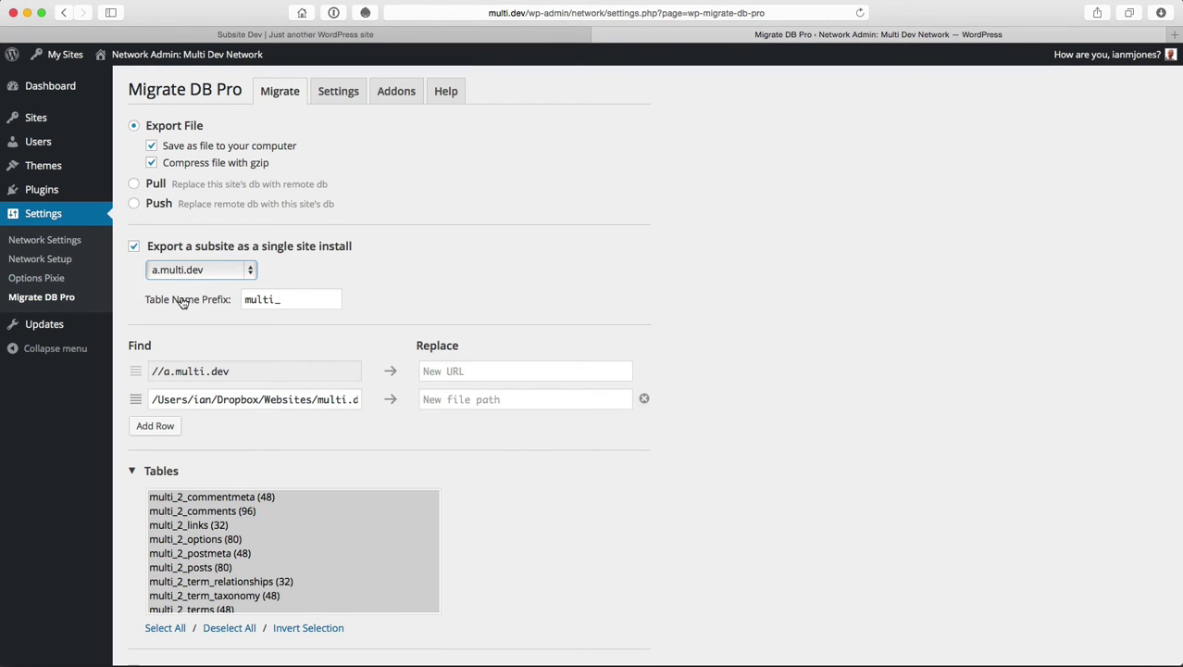
{"action": "left_click", "coordinate": [272, 299]}
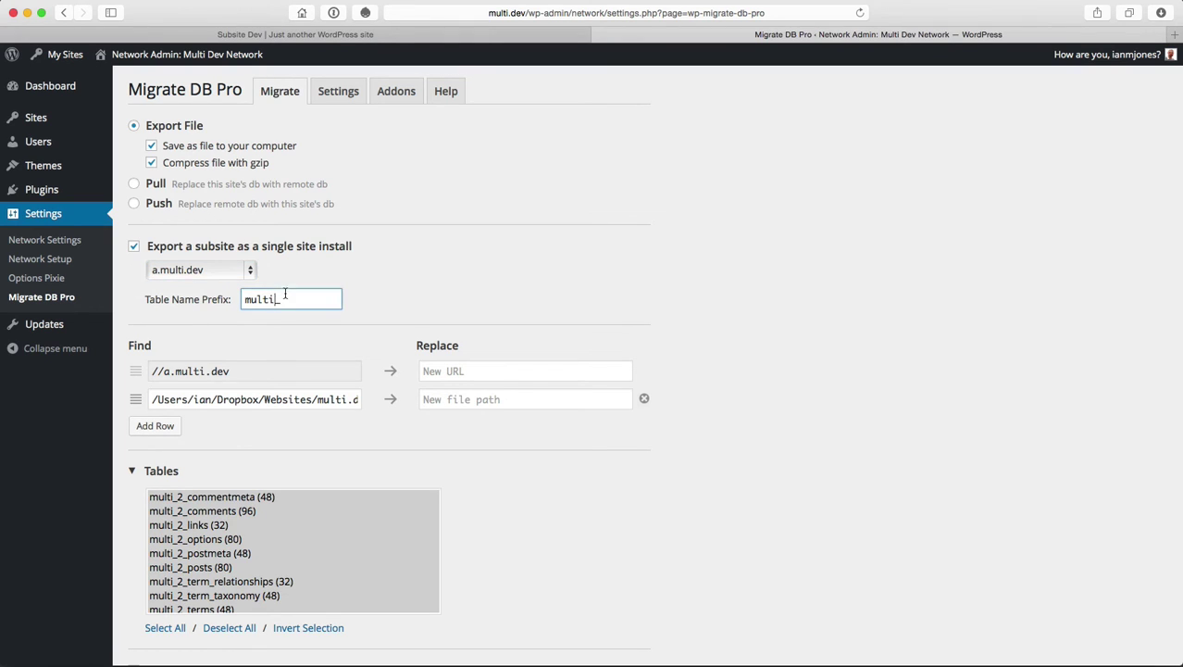
{"action": "double_click", "coordinate": [271, 299]}
{"action": "type", "text": "subsite"}
Replace the //a.multi.dev URL with //subsite.dev.
{"action": "left_click", "coordinate": [391, 370]}
{"action": "left_click", "coordinate": [477, 371]}
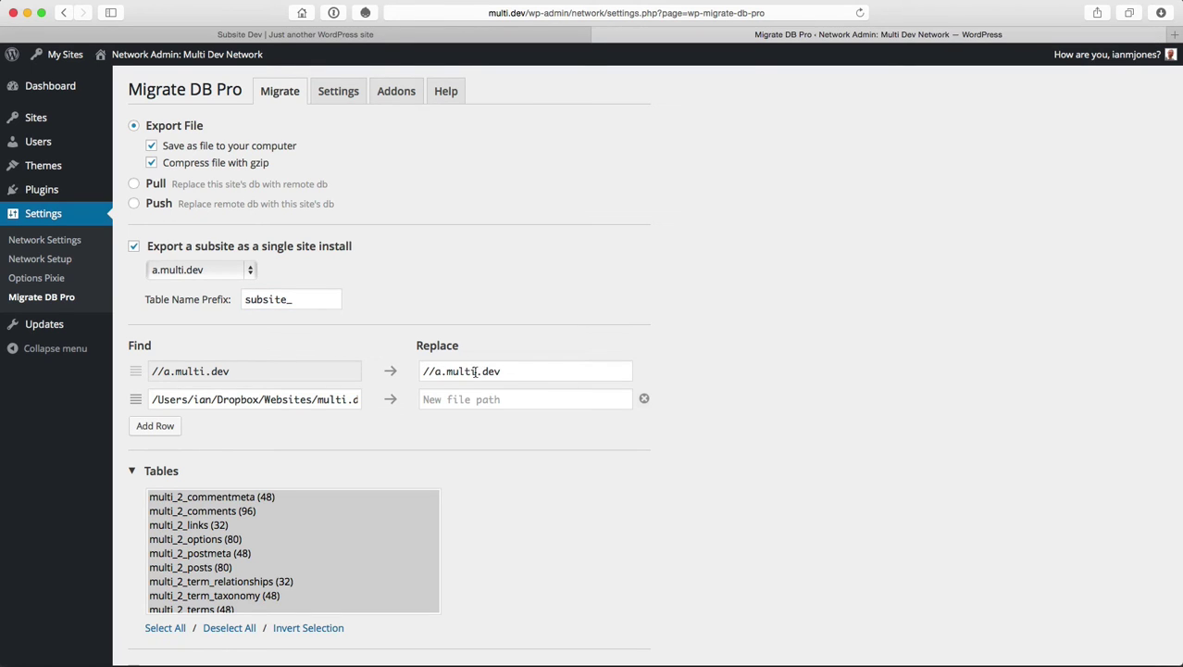
{"action": "left_click_drag", "start_coordinate": [477, 371], "coordinate": [434, 370]}
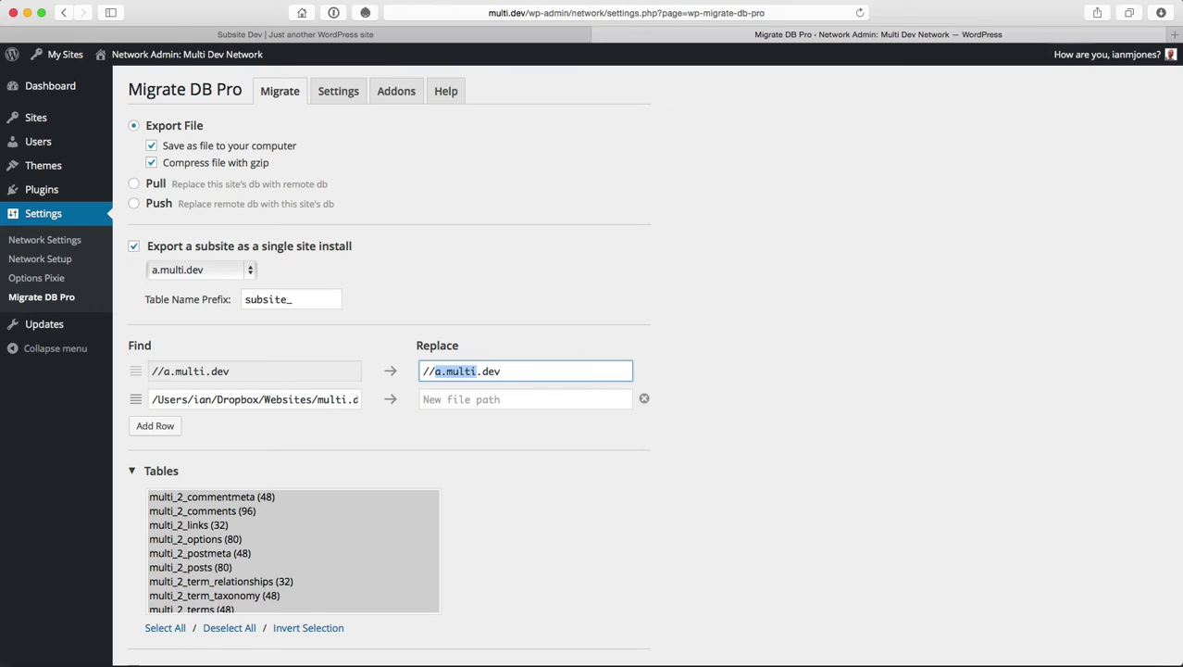
{"action": "key", "text": "BackSpace"}
{"action": "type", "text": "subsit"}
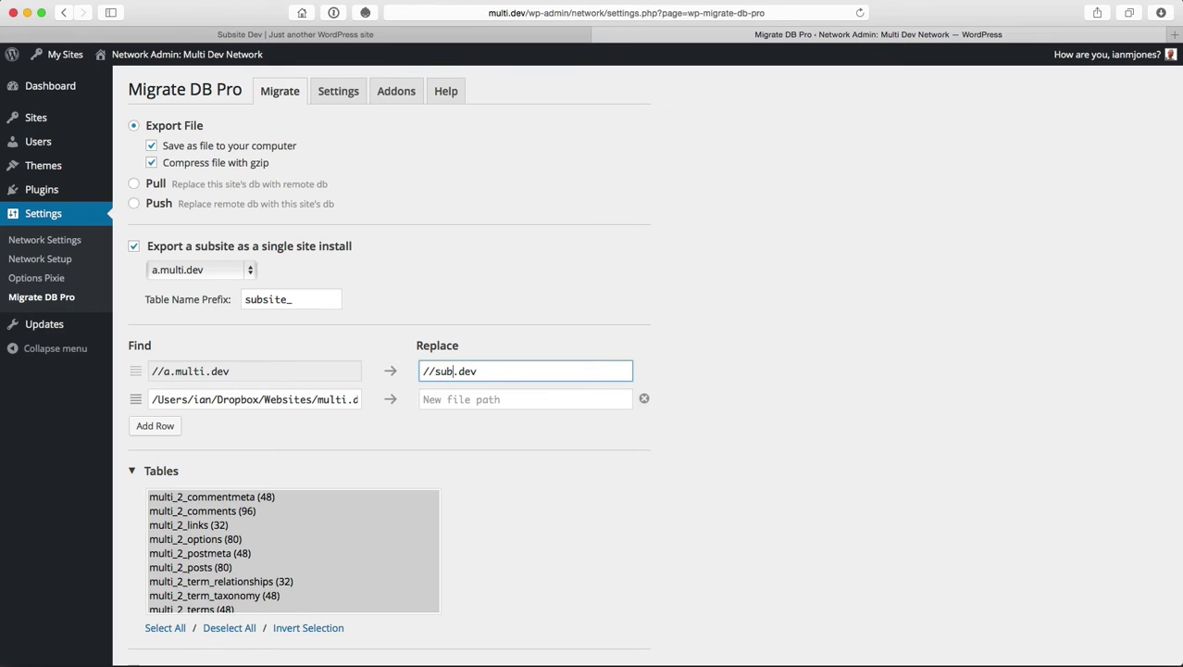
{"action": "type", "text": "e"}
Replace the file path with the same path ending in Websites/subsite.dev.
{"action": "left_click", "coordinate": [395, 403]}
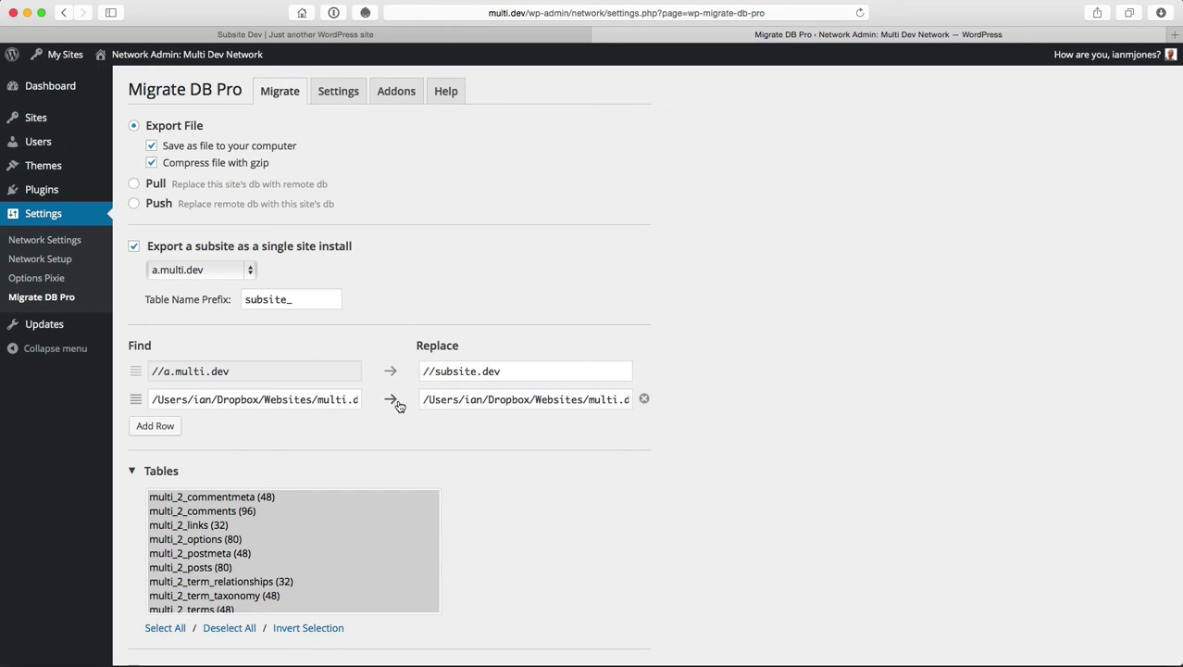
{"action": "left_click", "coordinate": [588, 402]}
{"action": "key", "text": "super+Right"}
{"action": "key", "text": "alt+shift+Left"}
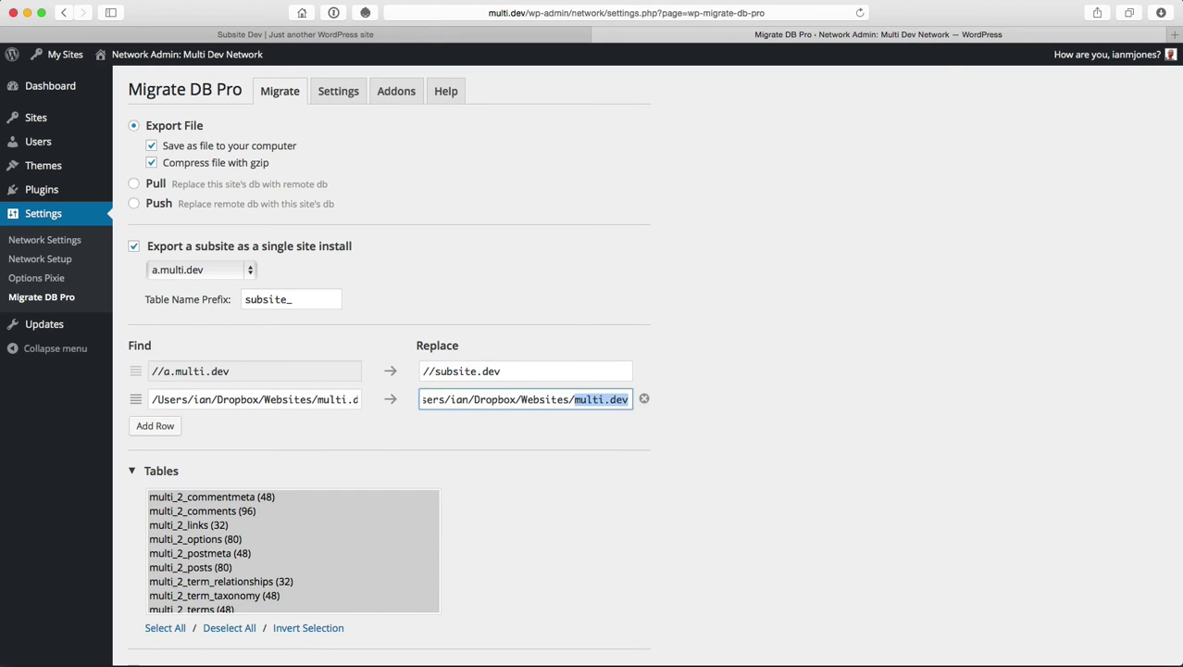
{"action": "key", "text": "shift+Left"}
{"action": "key", "text": "shift+Left"}
{"action": "key", "text": "shift+Left"}
{"action": "key", "text": "shift+Left"}
{"action": "type", "text": "subs"}
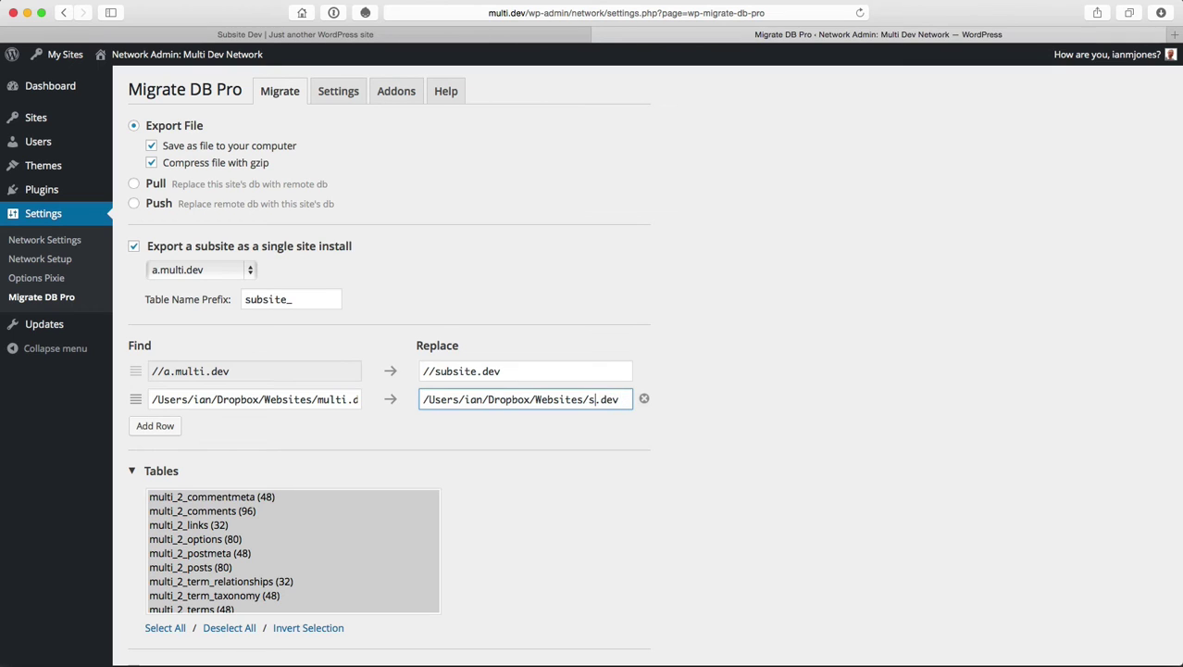
{"action": "type", "text": "ite"}
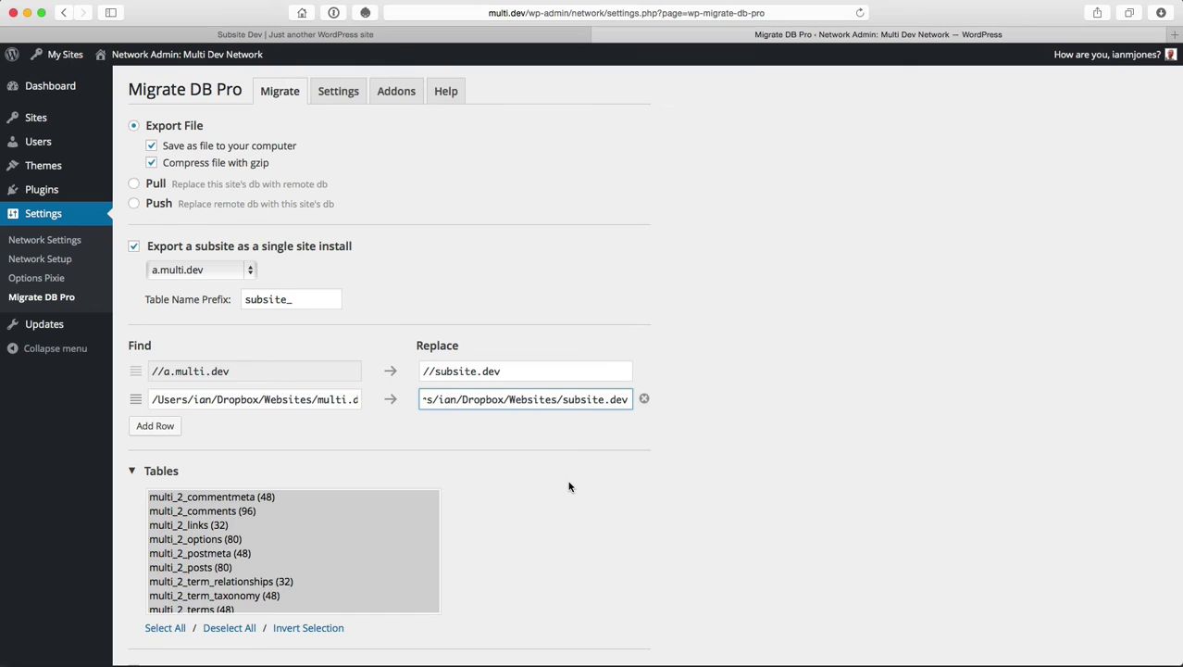
Scroll through the Tables list to review which tables will be exported.
{"action": "scroll", "coordinate": [569, 486], "scroll_direction": "down", "scroll_amount": 5}
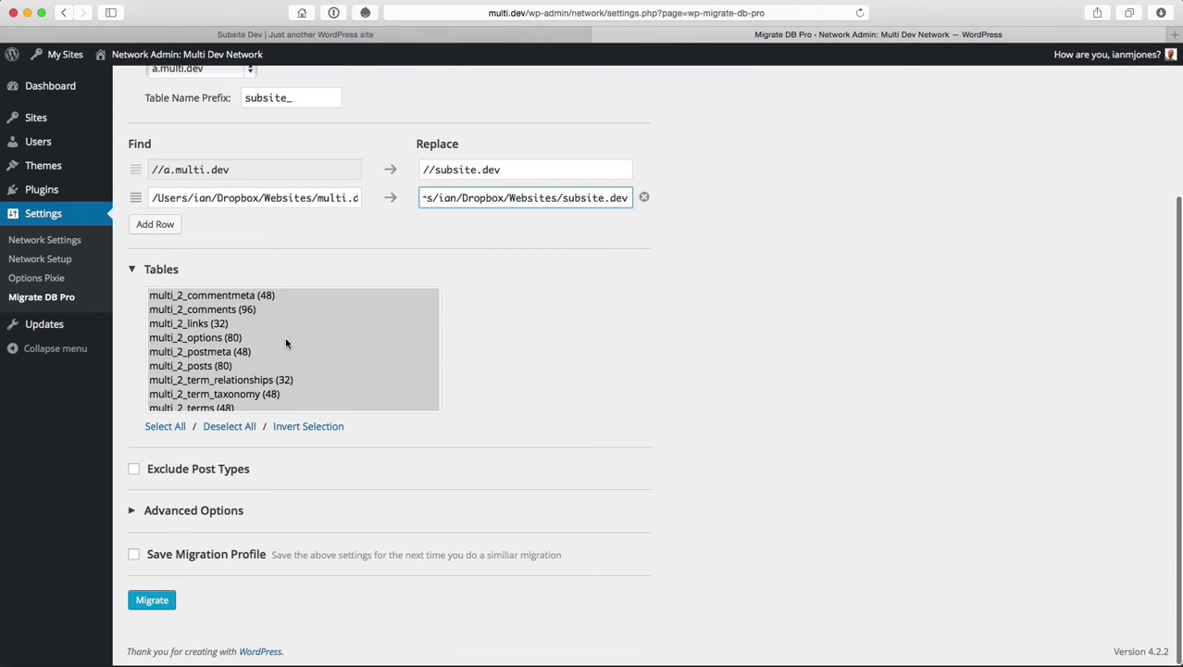
{"action": "scroll", "coordinate": [285, 340], "scroll_direction": "down", "scroll_amount": 1}
{"action": "scroll", "coordinate": [287, 341], "scroll_direction": "down", "scroll_amount": 2}
{"action": "scroll", "coordinate": [286, 341], "scroll_direction": "up", "scroll_amount": 3}
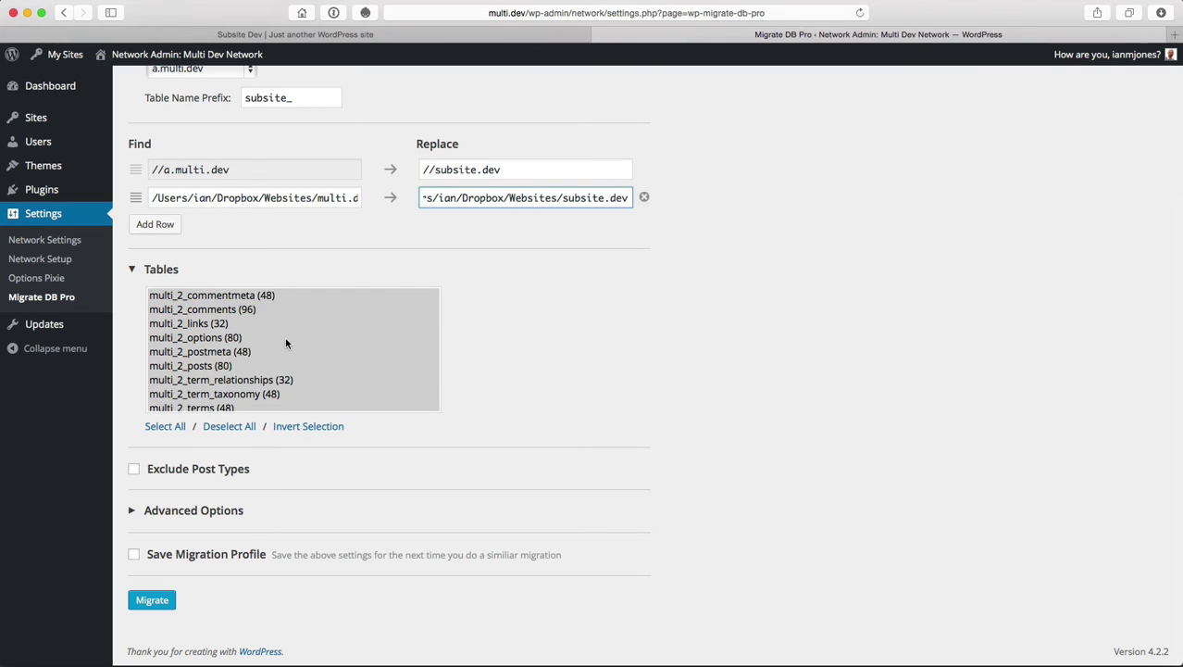
{"action": "scroll", "coordinate": [286, 342], "scroll_direction": "down", "scroll_amount": 3}
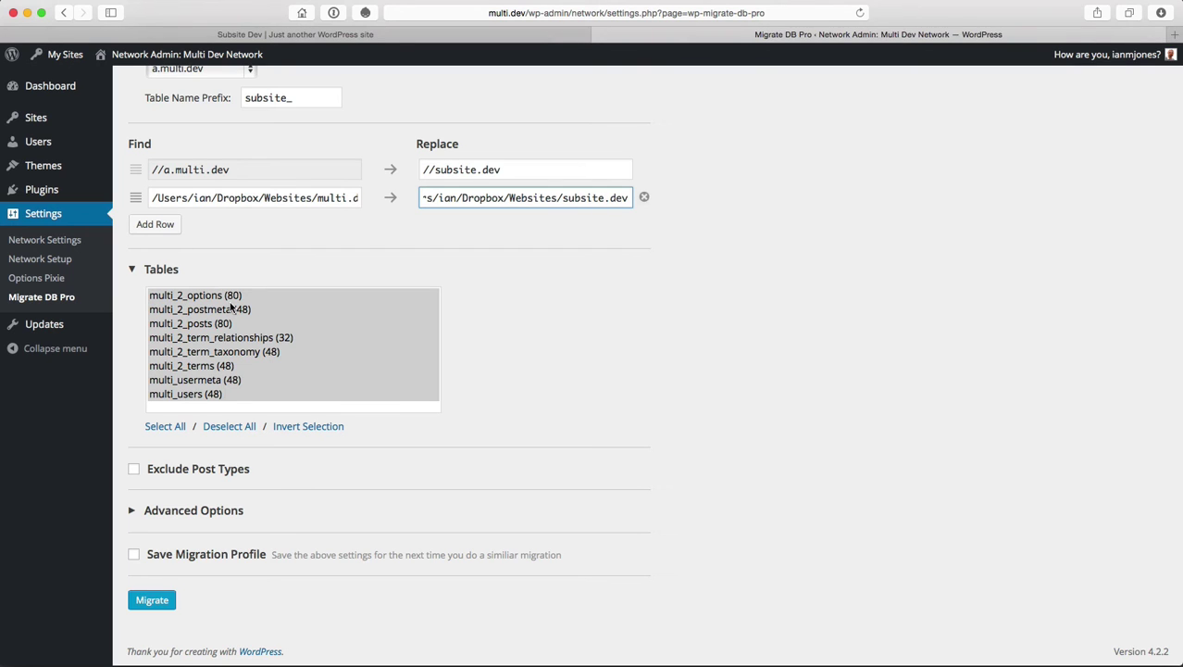
{"action": "scroll", "coordinate": [250, 276], "scroll_direction": "up", "scroll_amount": 1}
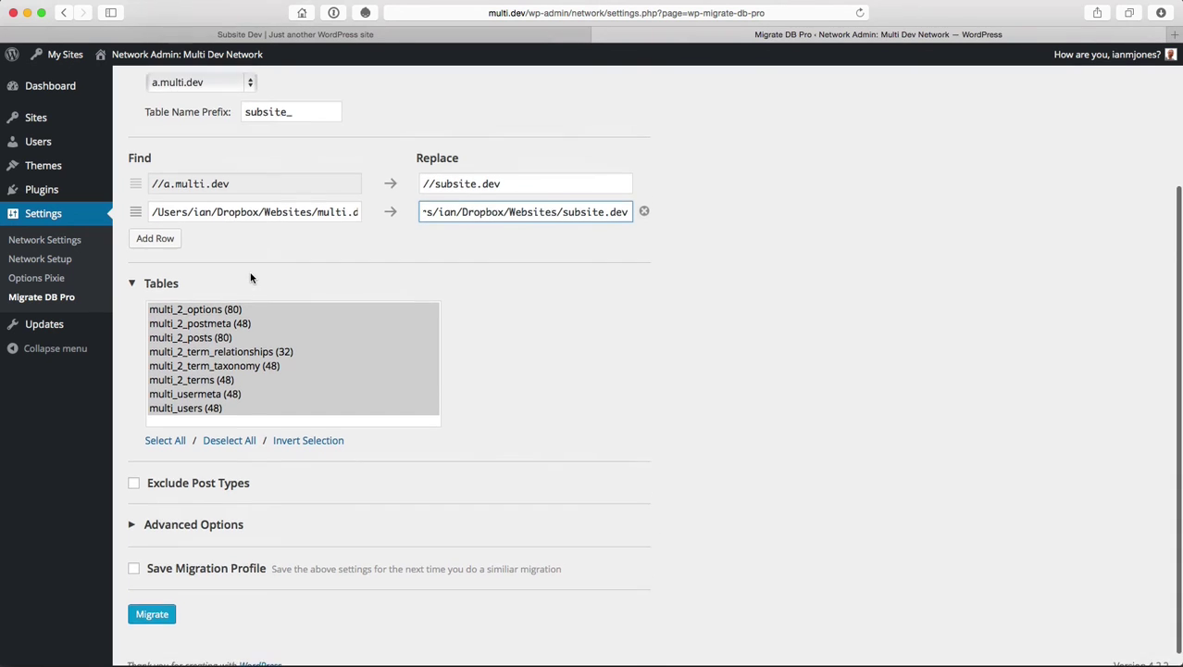
Change the exported subsite to b.multi.dev so its multi_3_ tables are used.
{"action": "left_click", "coordinate": [207, 82]}
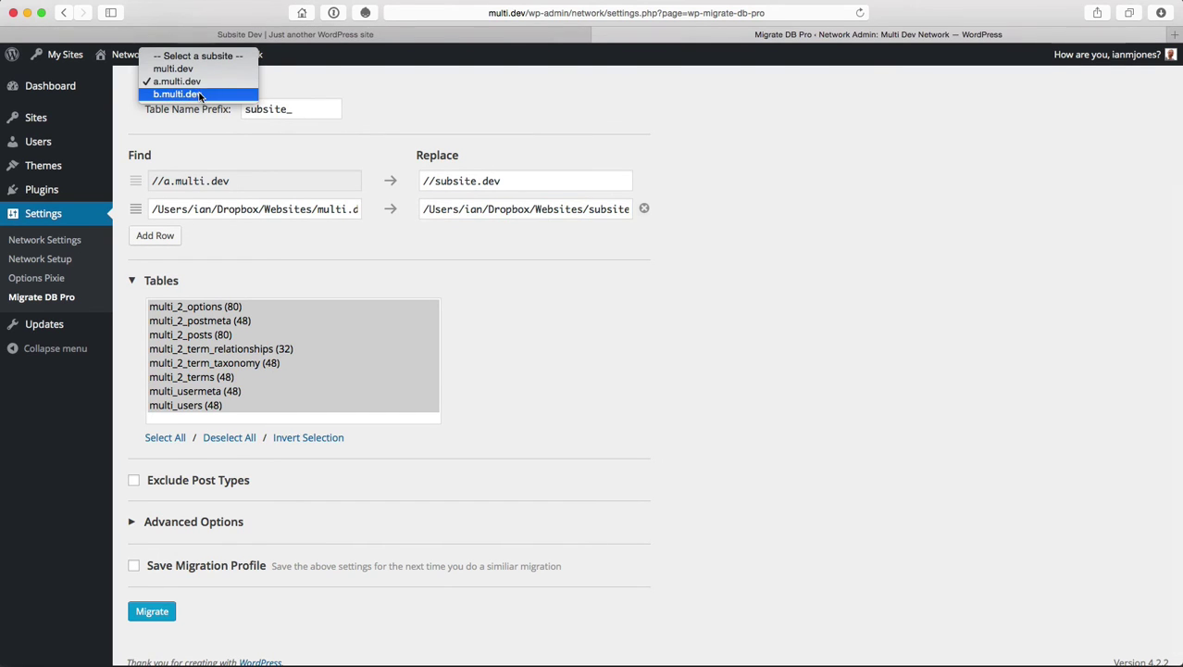
{"action": "key", "text": "Escape"}
{"action": "key", "text": "Down"}
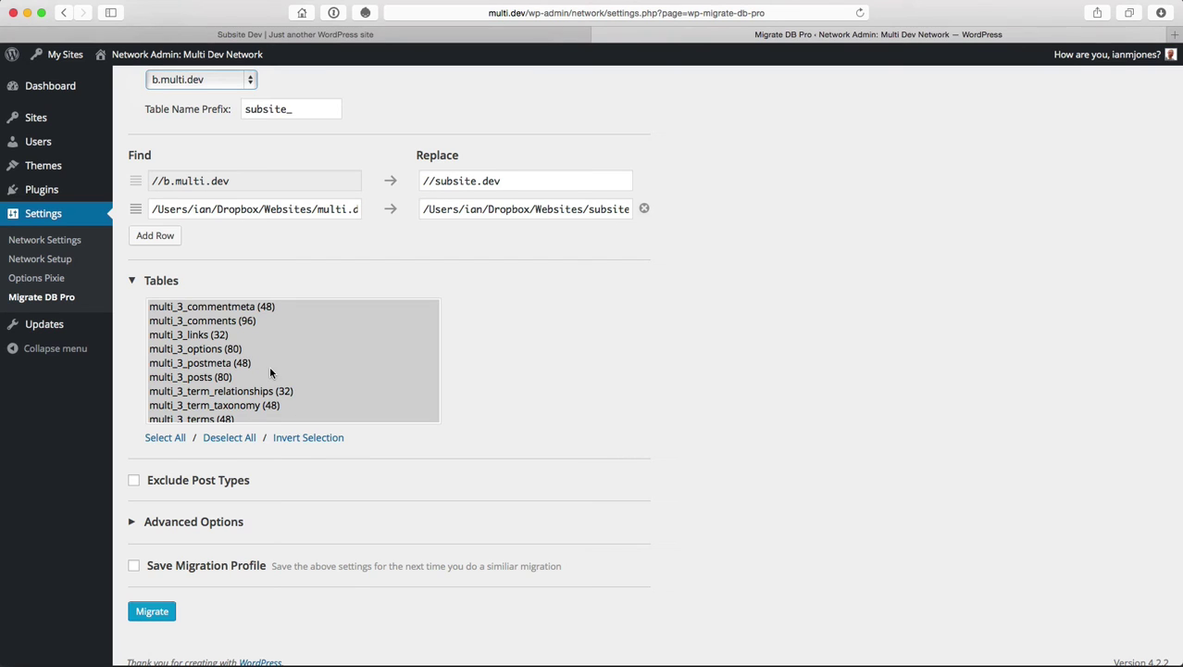
{"action": "scroll", "coordinate": [270, 366], "scroll_direction": "down", "scroll_amount": 3}
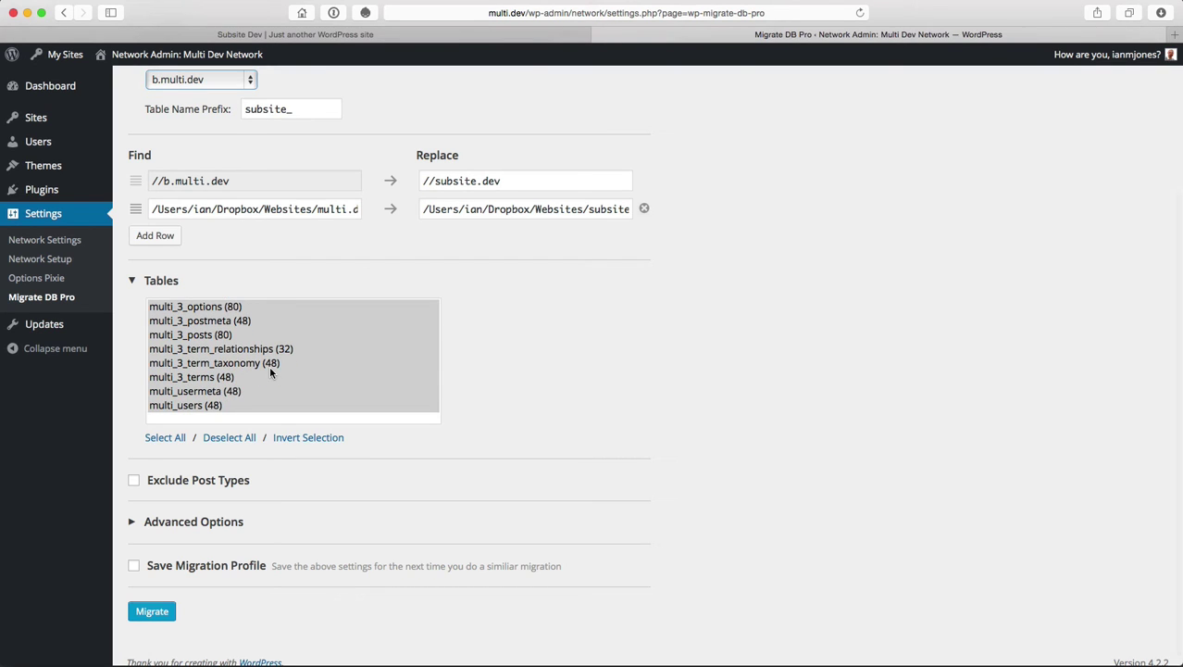
{"action": "scroll", "coordinate": [269, 366], "scroll_direction": "up", "scroll_amount": 3}
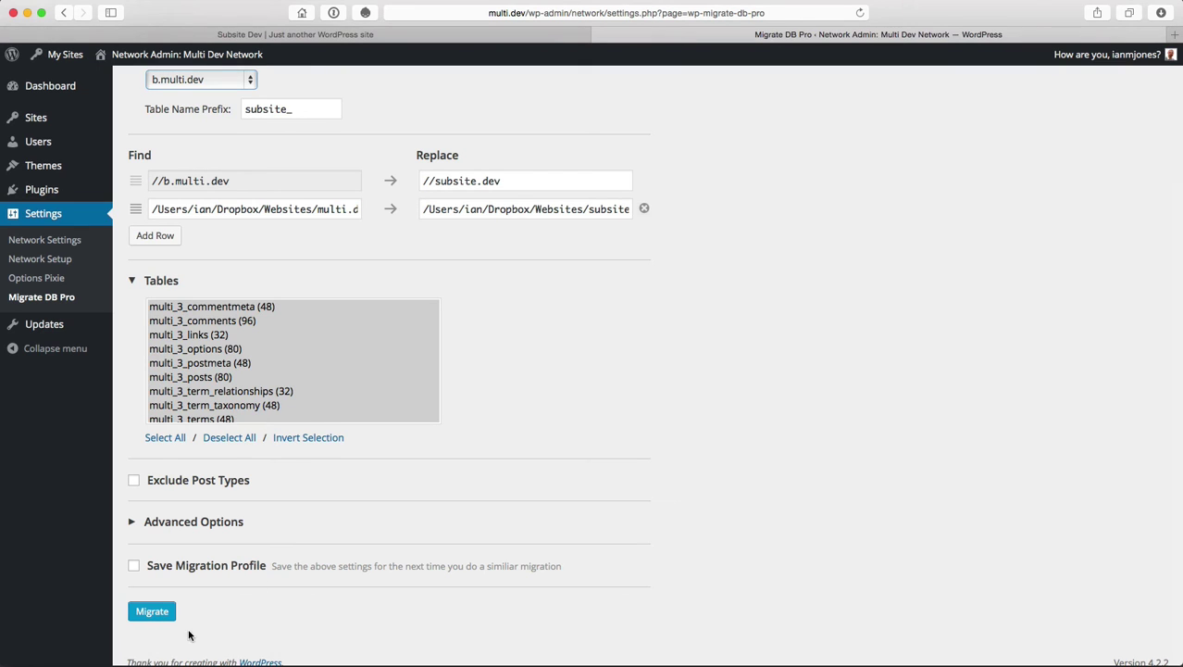
Save the settings as the 'Subsite Export' profile and run the b.multi.dev export.
{"action": "left_click", "coordinate": [134, 565]}
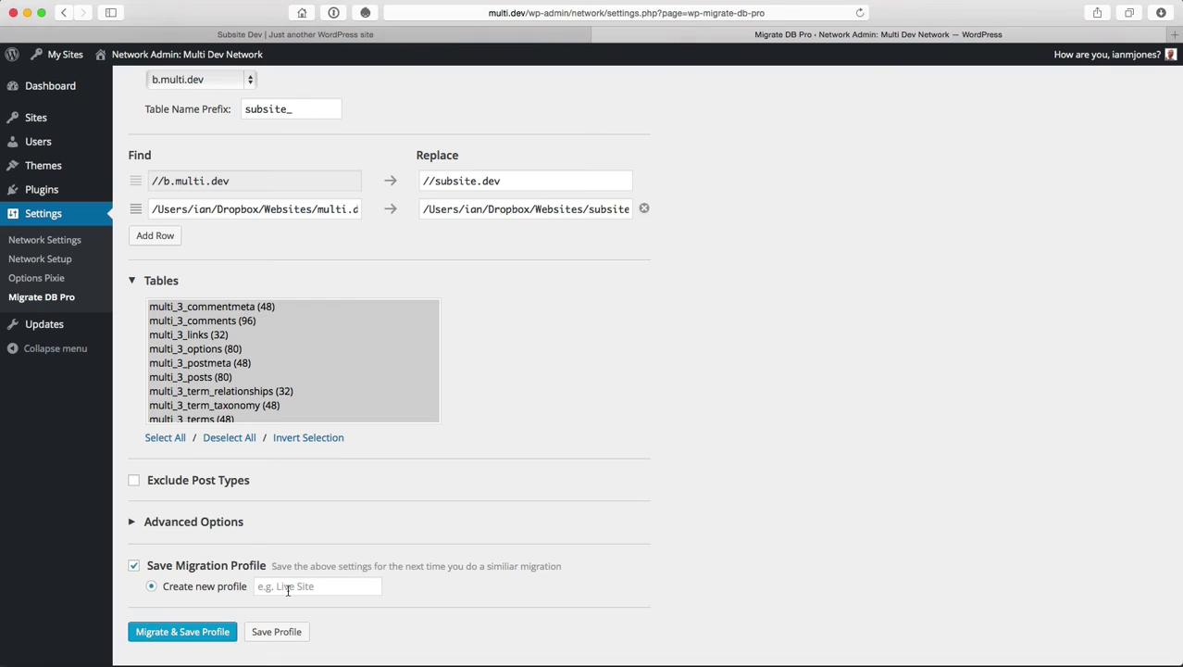
{"action": "left_click", "coordinate": [288, 588]}
{"action": "type", "text": "Subsite Export"}
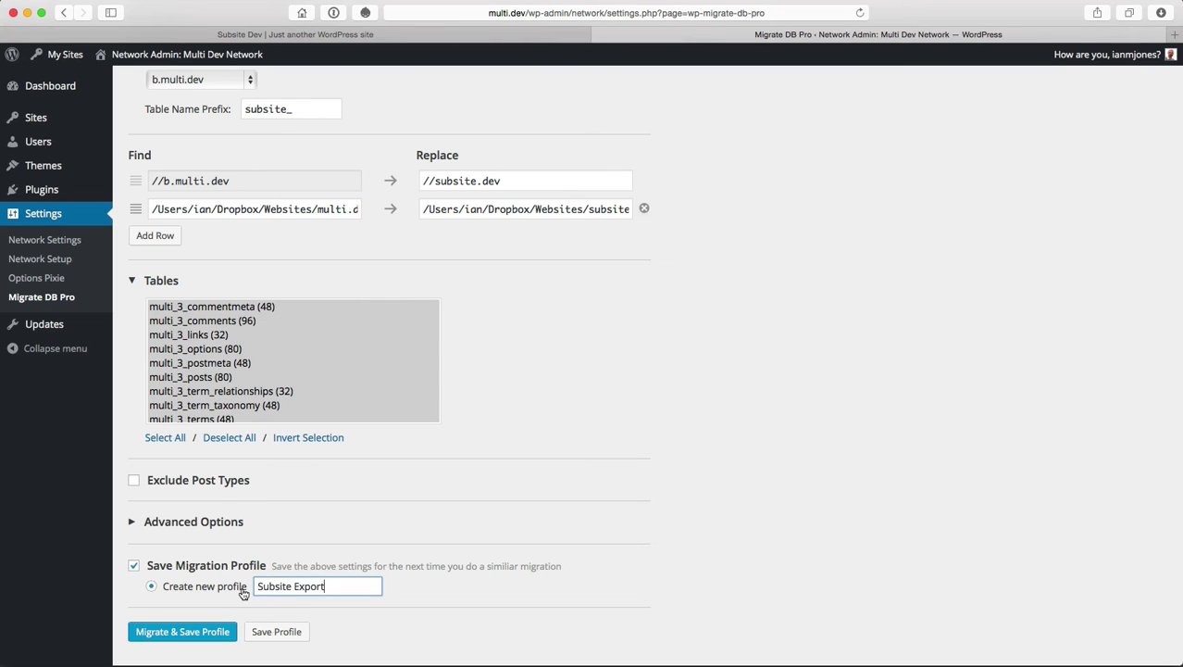
{"action": "left_click", "coordinate": [183, 635]}
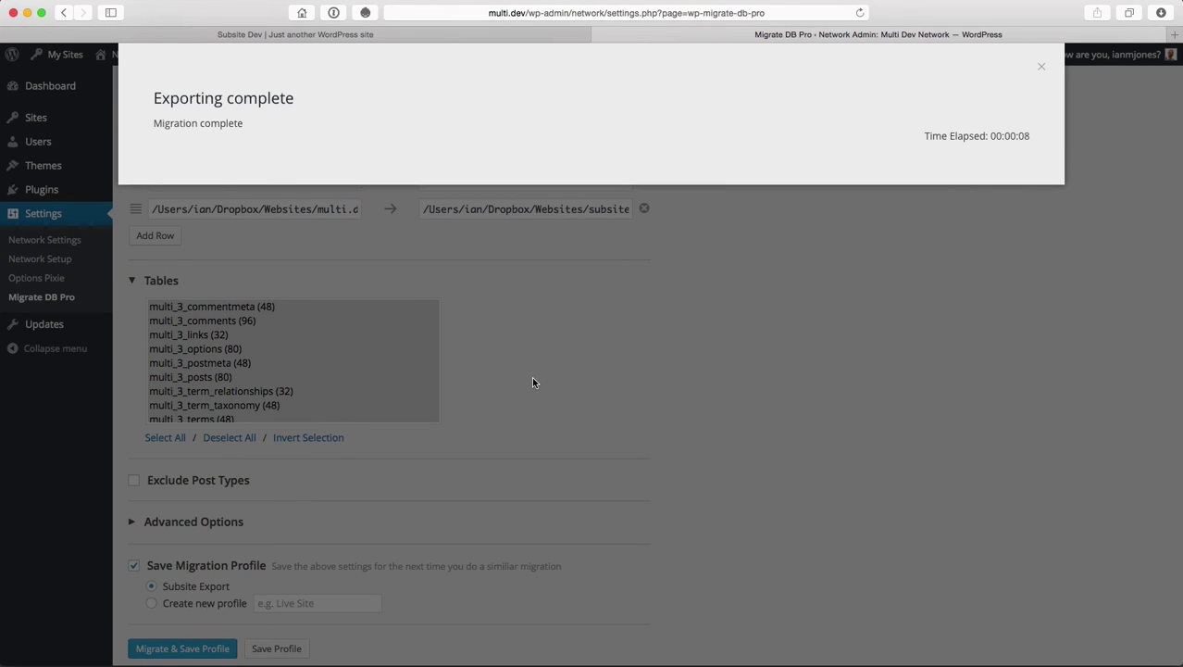
{"action": "key", "text": "super+space"}
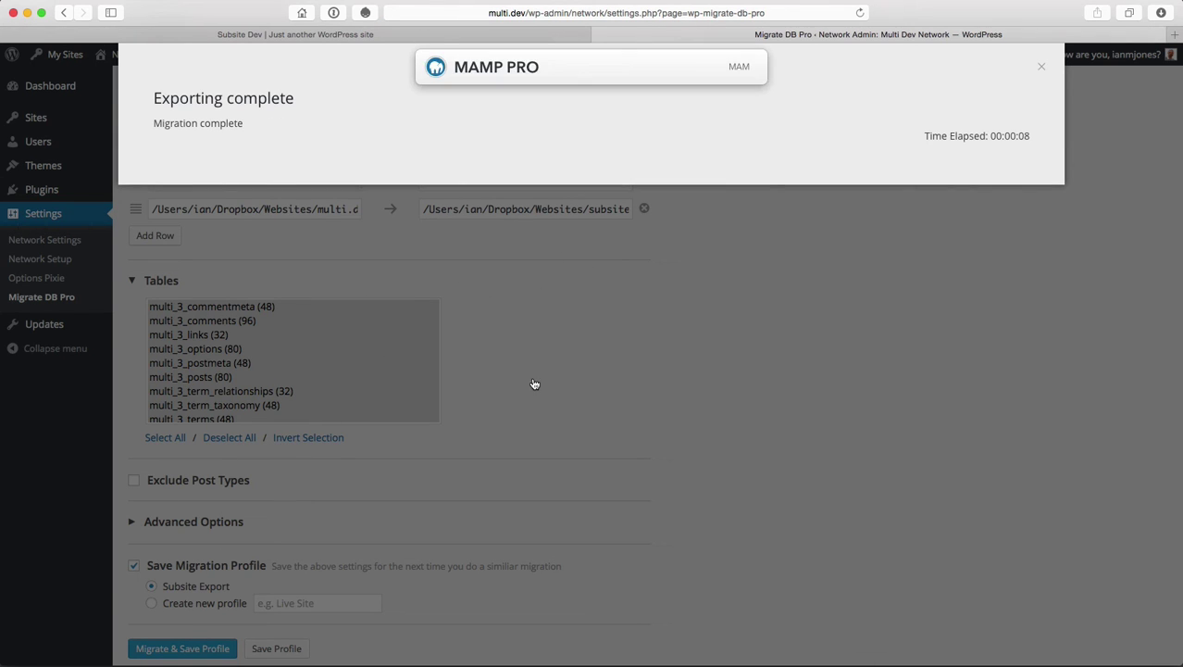
In Terminal, gunzip multi_dev-migrate-20150512235557.sql.gz in Downloads and confirm the .sql file.
{"action": "type", "text": "ter"}
{"action": "key", "text": "Return"}
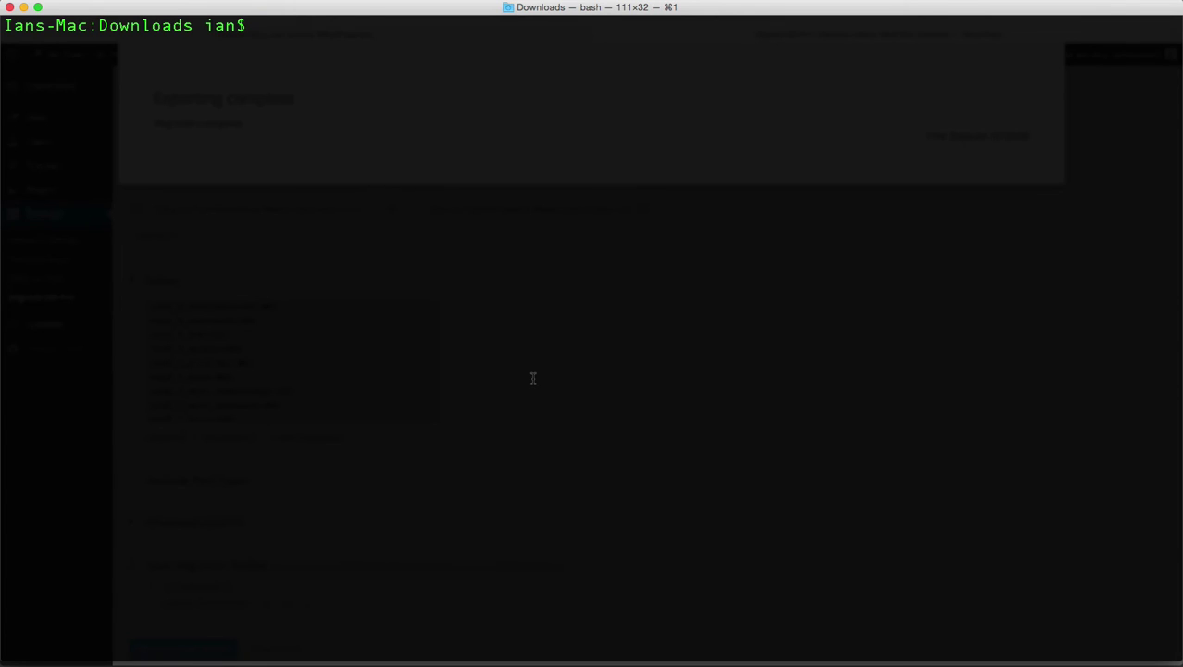
{"action": "type", "text": "ll"}
{"action": "key", "text": "Return"}
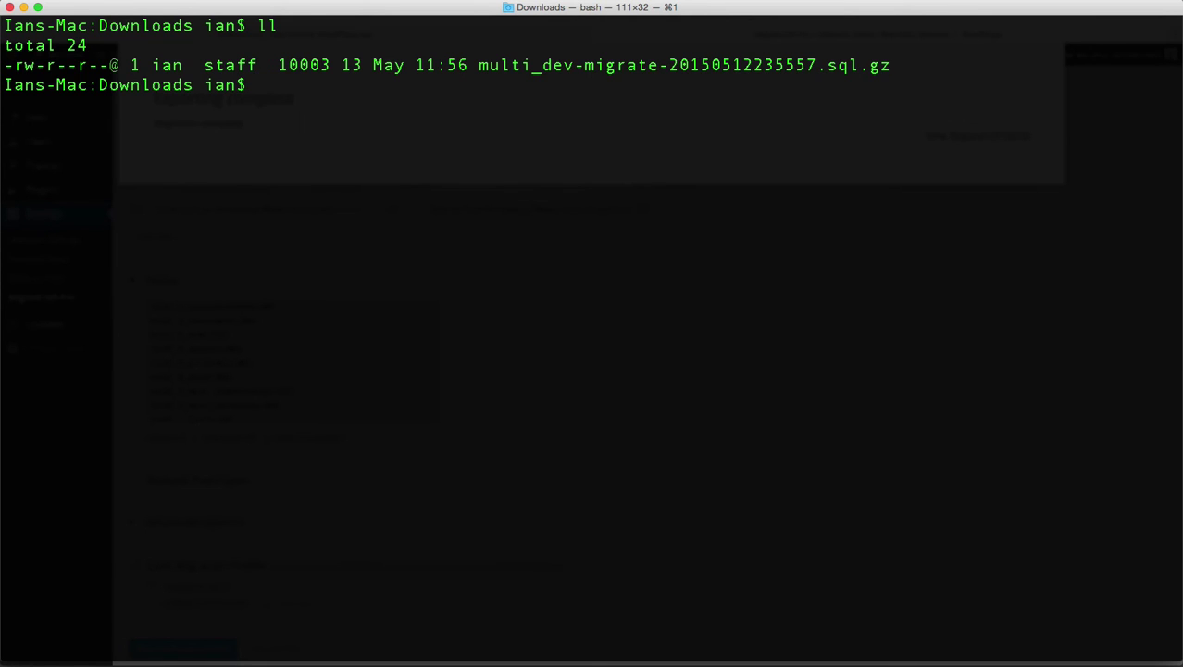
{"action": "type", "text": "gunzip multi"}
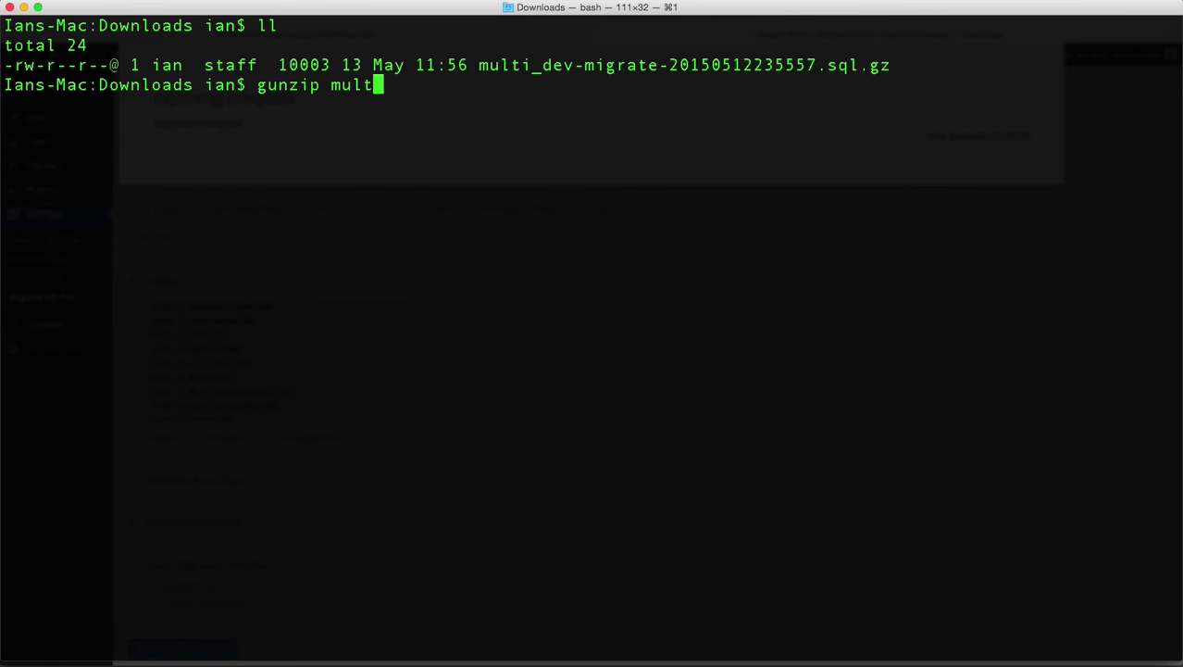
{"action": "key", "text": "Tab"}
{"action": "key", "text": "Return"}
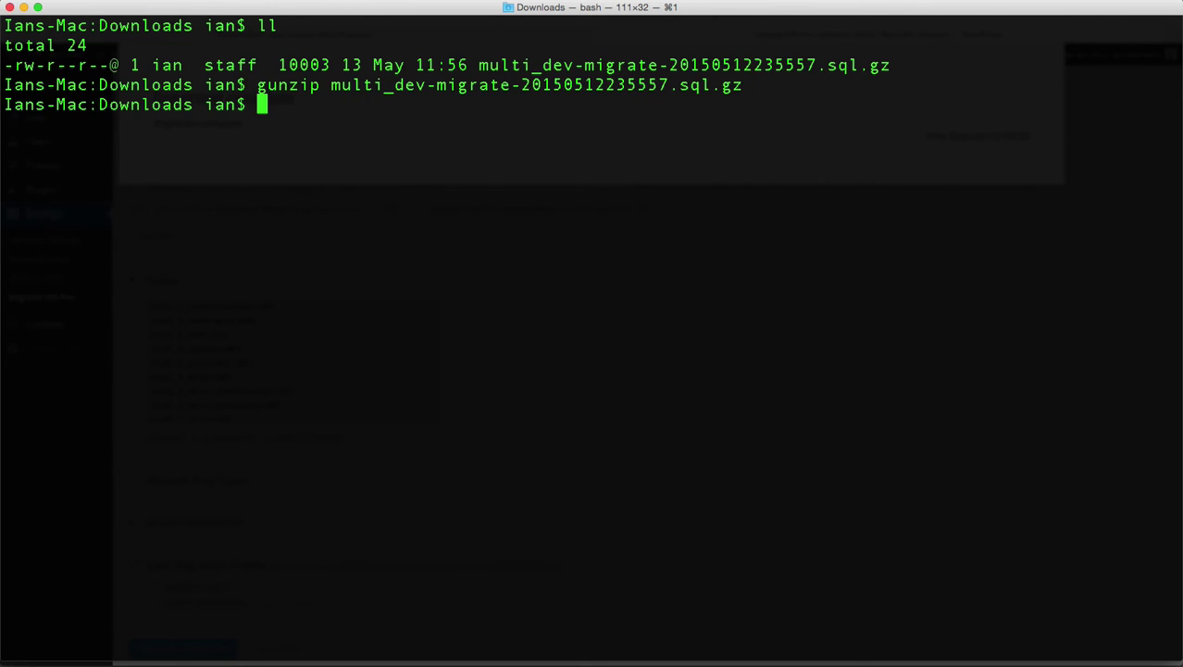
{"action": "type", "text": "ll"}
{"action": "key", "text": "Return"}
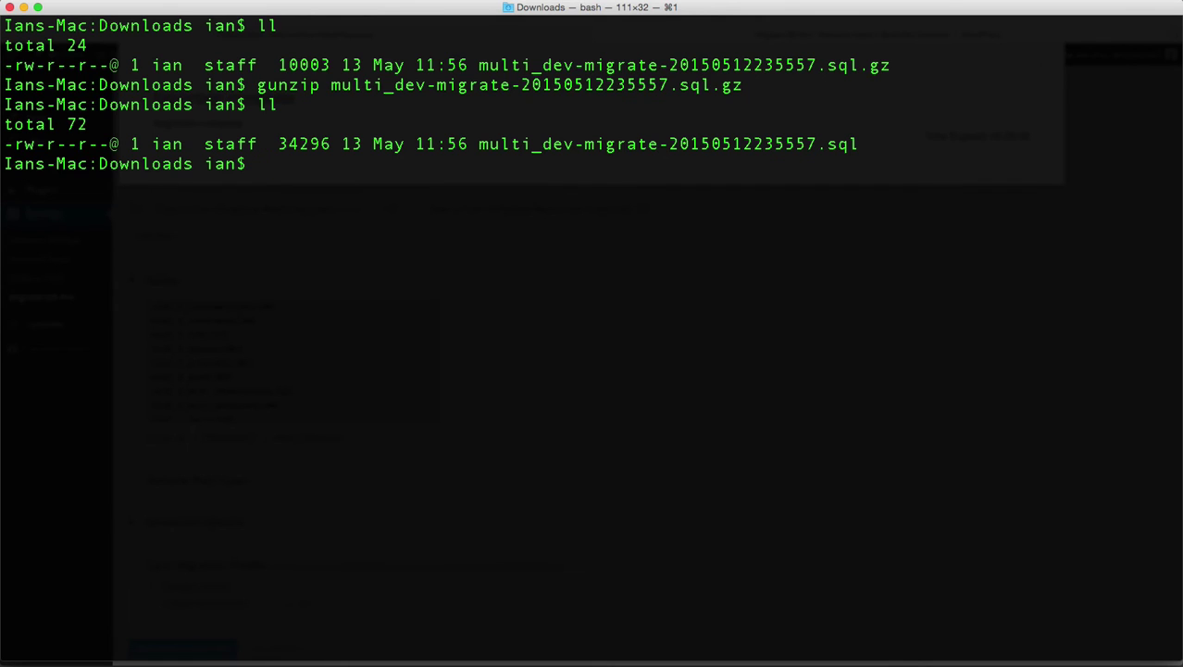
Import the SQL file into subsite_dev with mysql -uroot -p -P8889.
{"action": "type", "text": "mysql -uroot "}
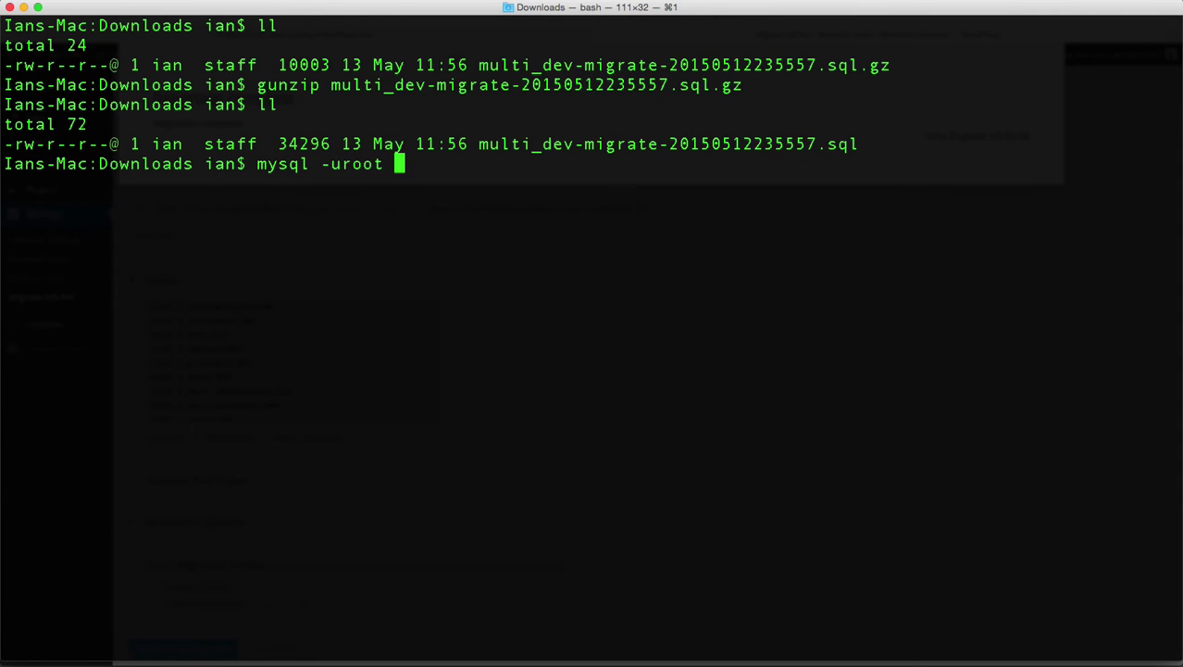
{"action": "type", "text": "-p -P8889 su"}
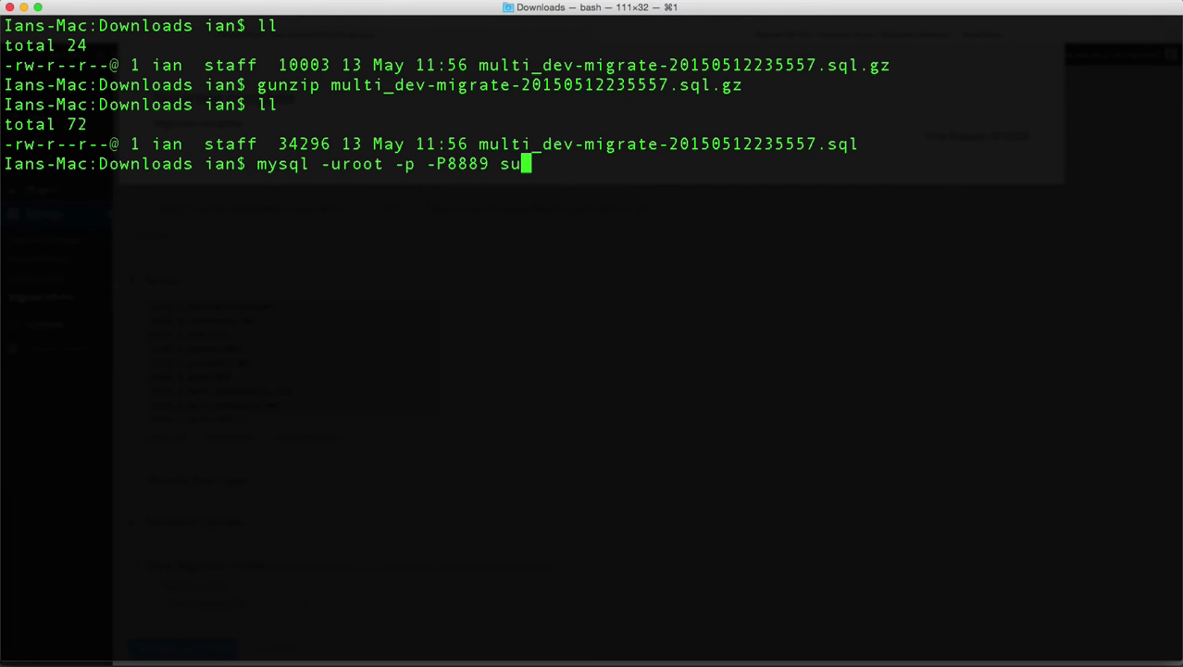
{"action": "type", "text": "bsite_d"}
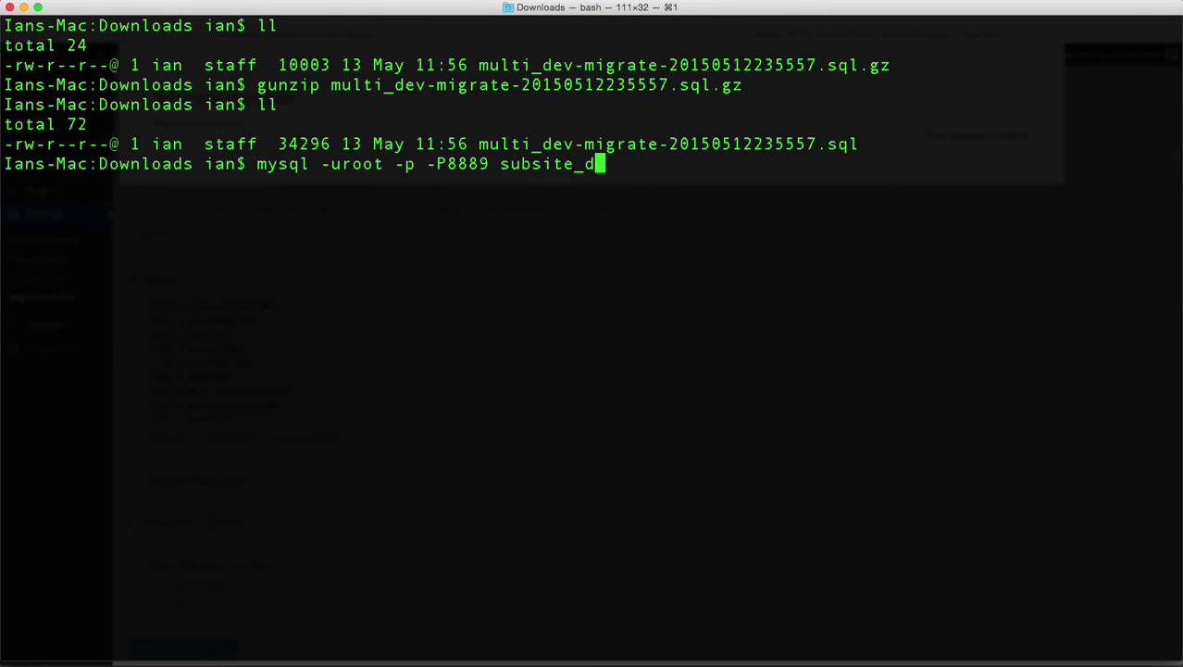
{"action": "type", "text": "ev < mul"}
{"action": "key", "text": "Tab"}
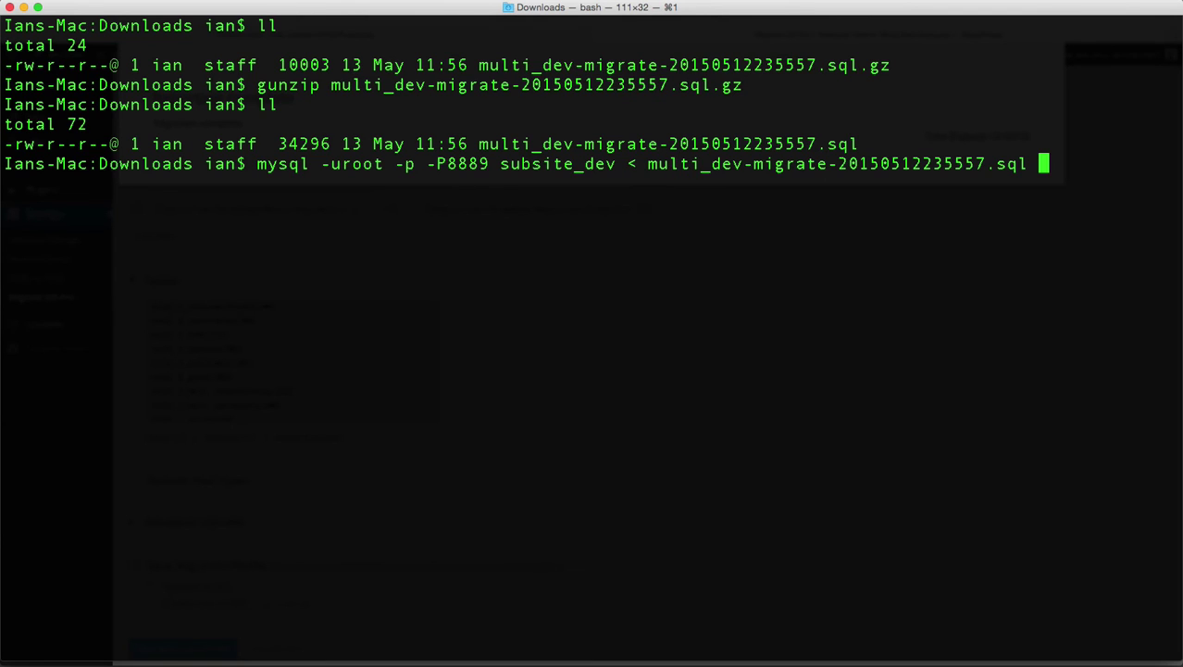
{"action": "key", "text": "Return"}
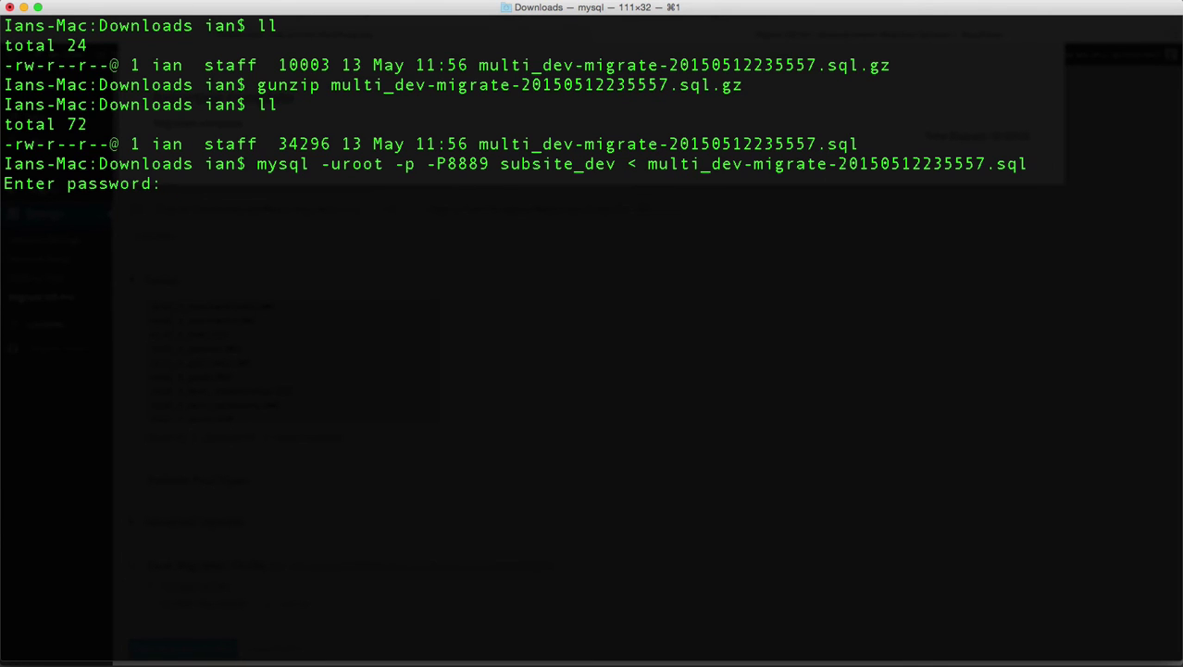
{"action": "key", "text": "Return"}
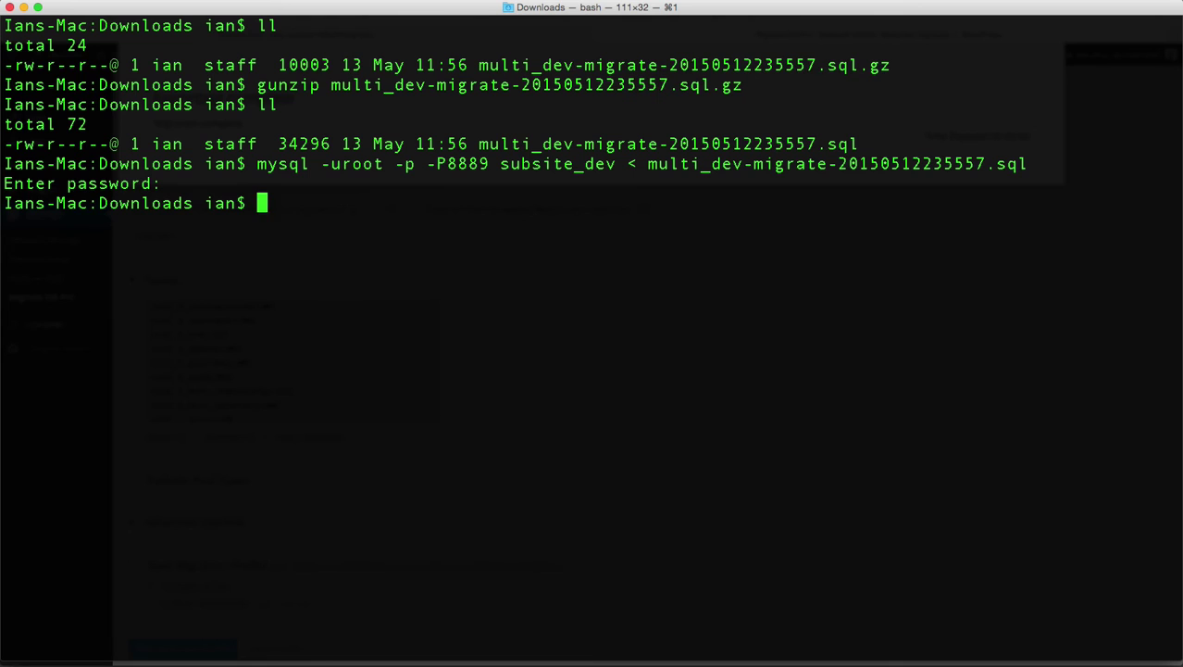
{"action": "key", "text": "super+space"}
Reload the Subsite Dev page in Safari to show the imported Multi Dev B Post.
{"action": "type", "text": "sa"}
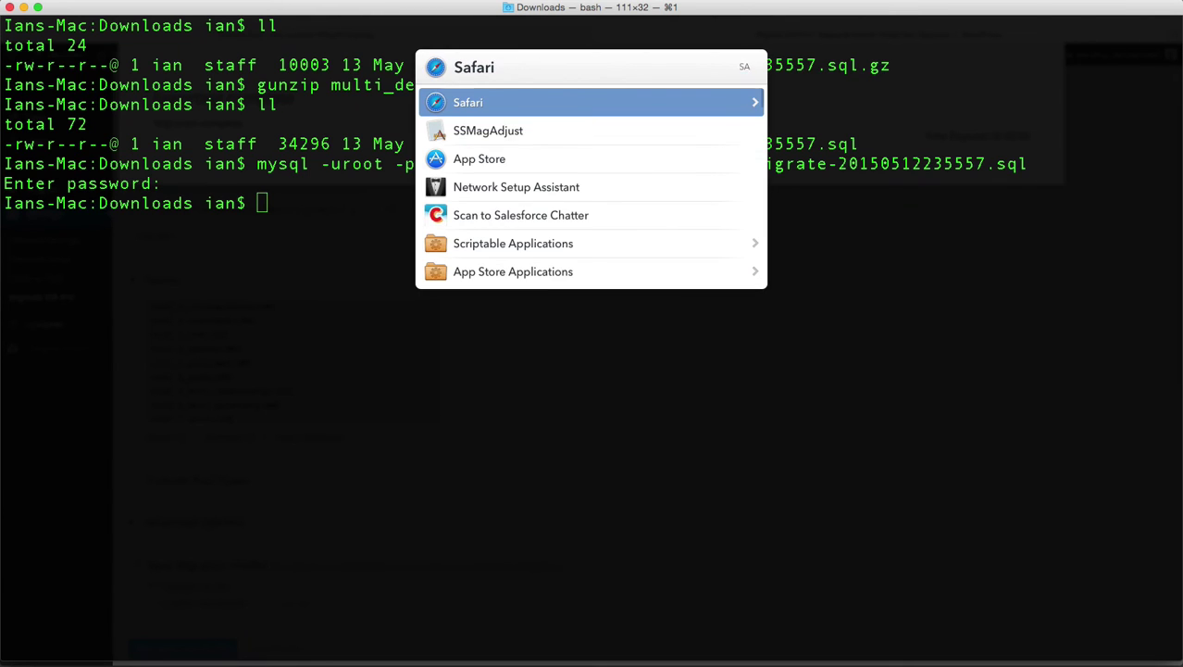
{"action": "key", "text": "Return"}
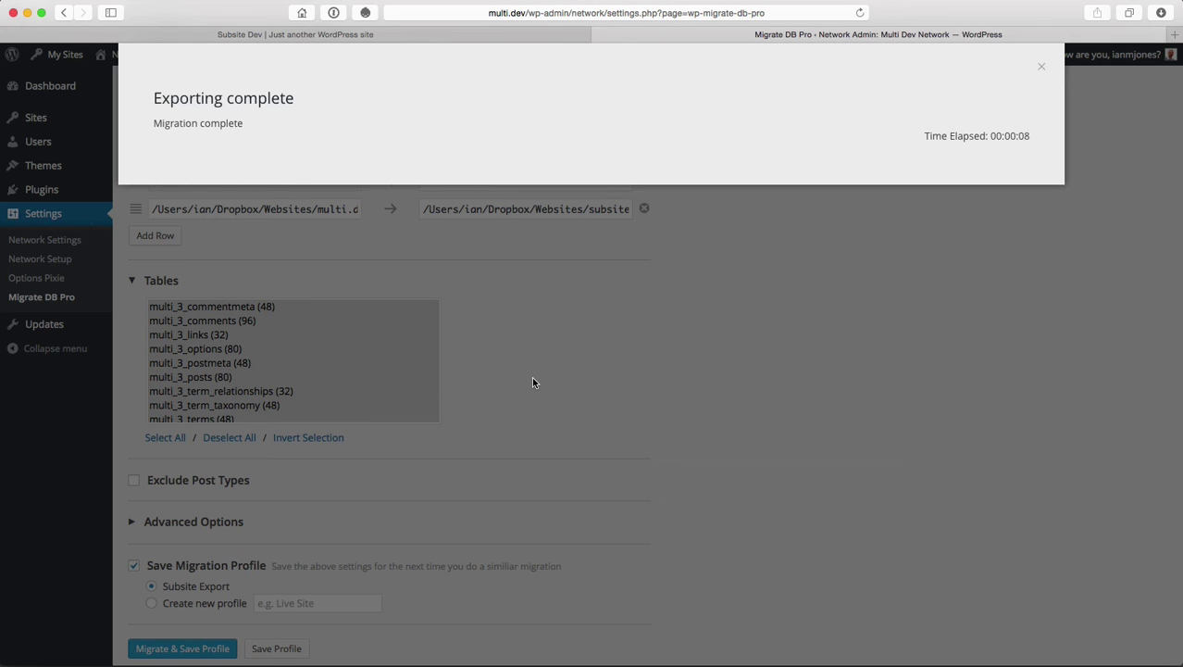
{"action": "left_click", "coordinate": [284, 35]}
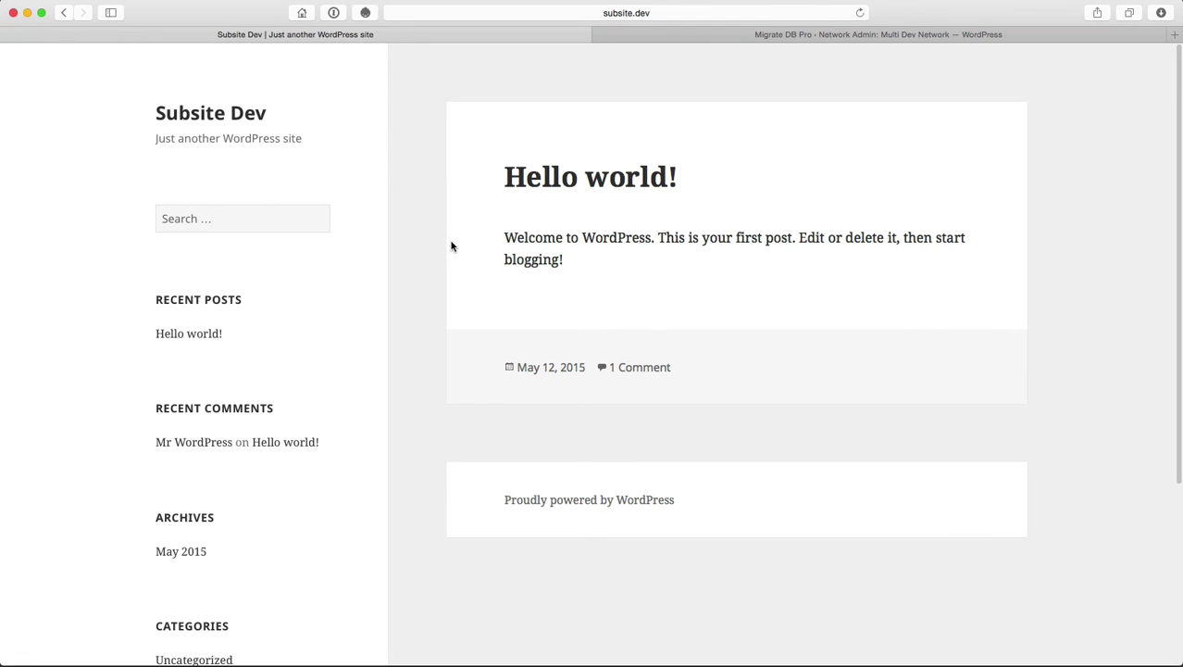
{"action": "key", "text": "super+r"}
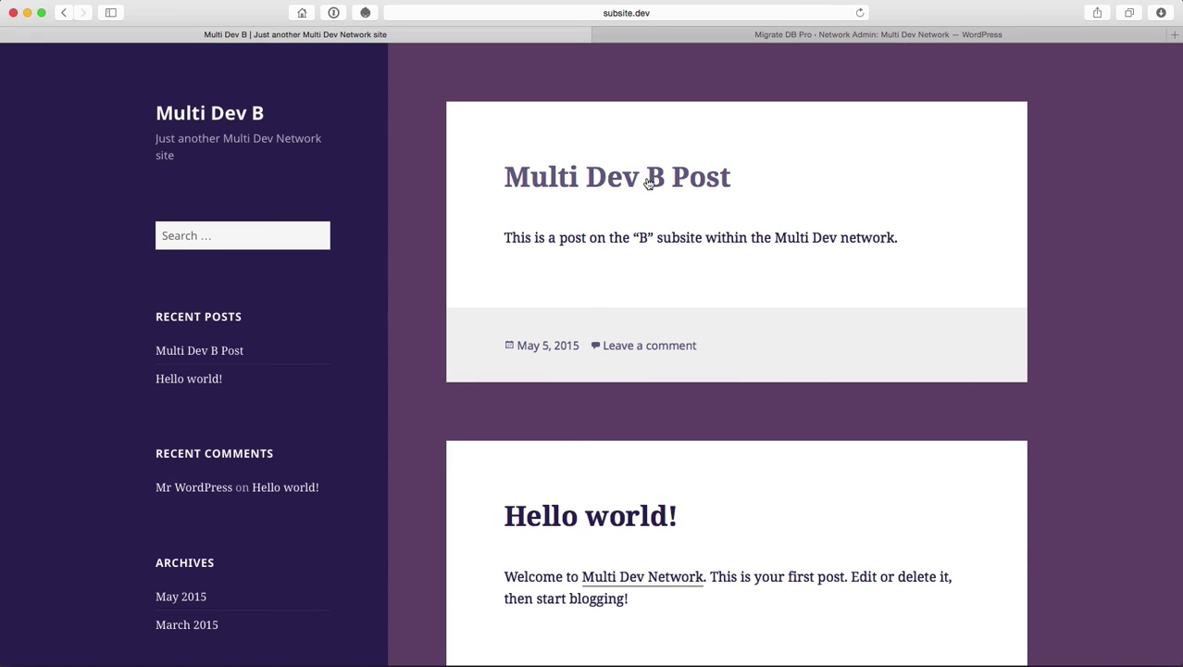
Switch the export subsite to a.multi.dev and rerun the Subsite Export profile.
{"action": "left_click", "coordinate": [704, 40]}
{"action": "left_click", "coordinate": [643, 294]}
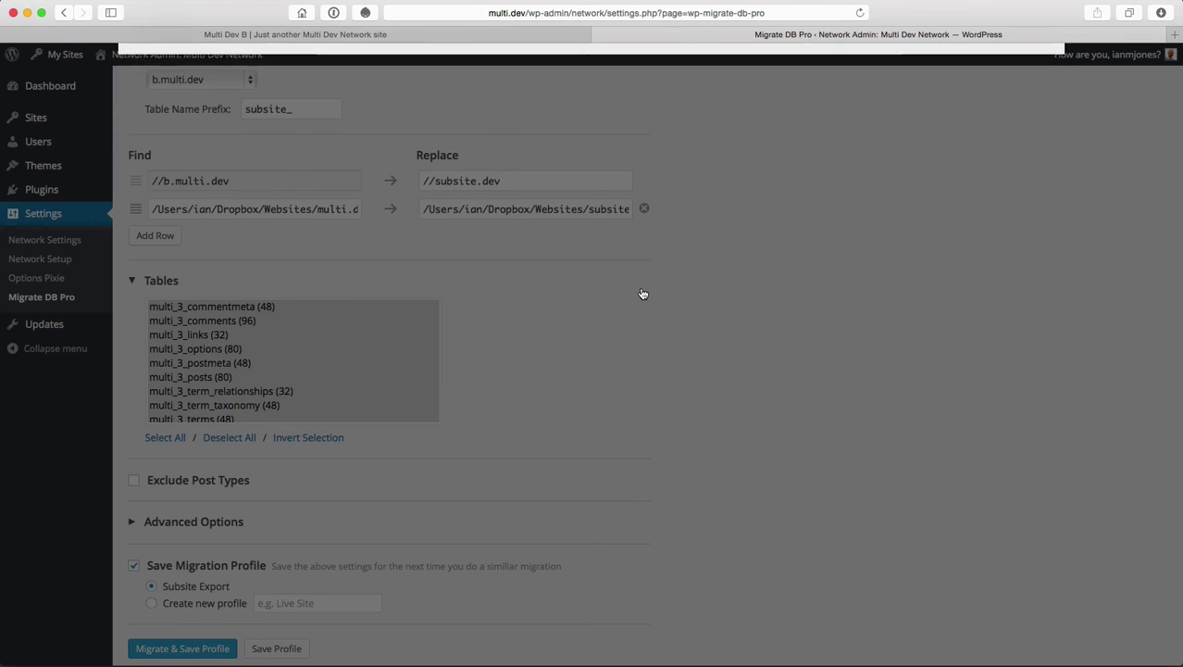
{"action": "left_click", "coordinate": [176, 80]}
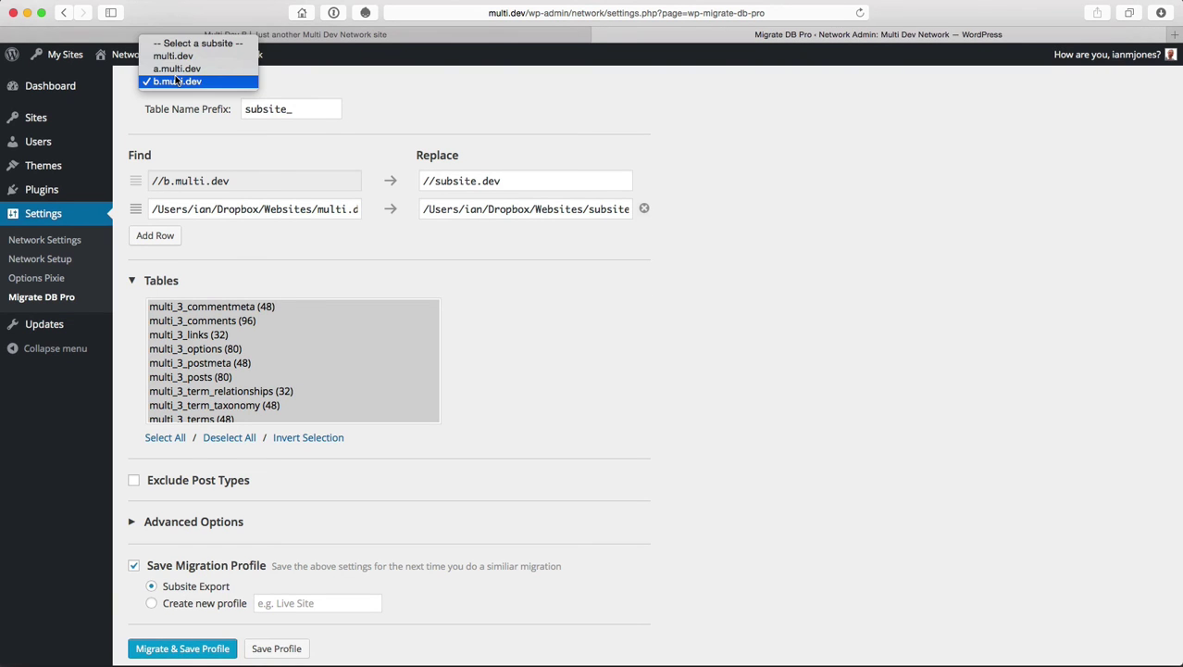
{"action": "left_click", "coordinate": [176, 69]}
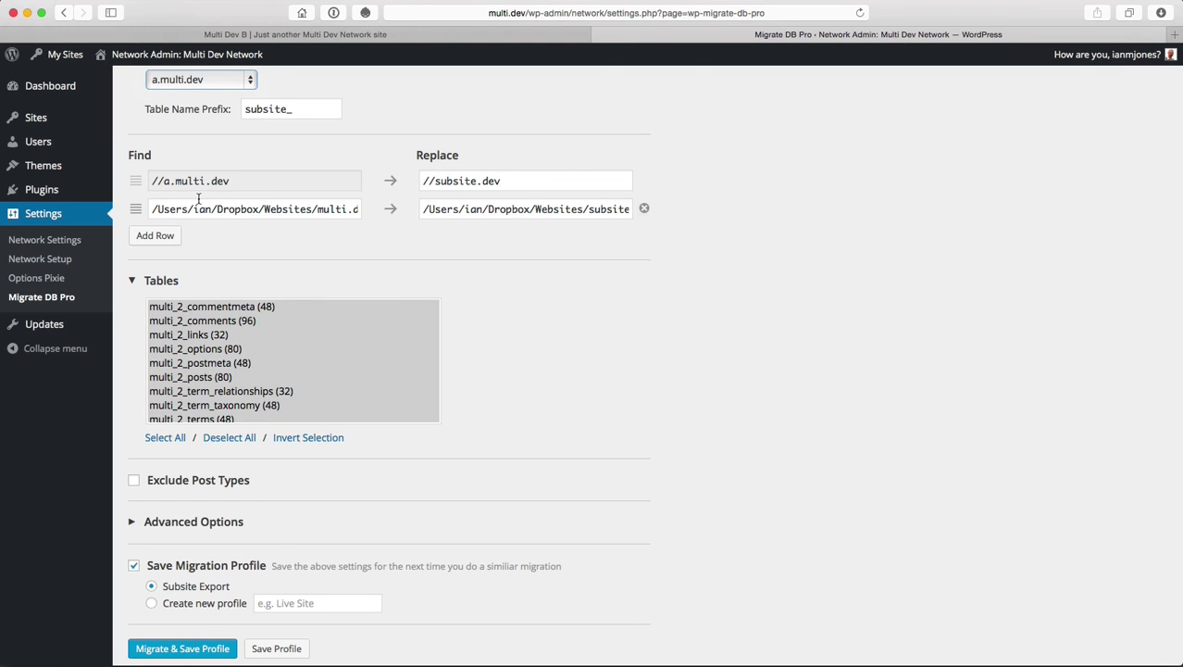
{"action": "left_click", "coordinate": [190, 651]}
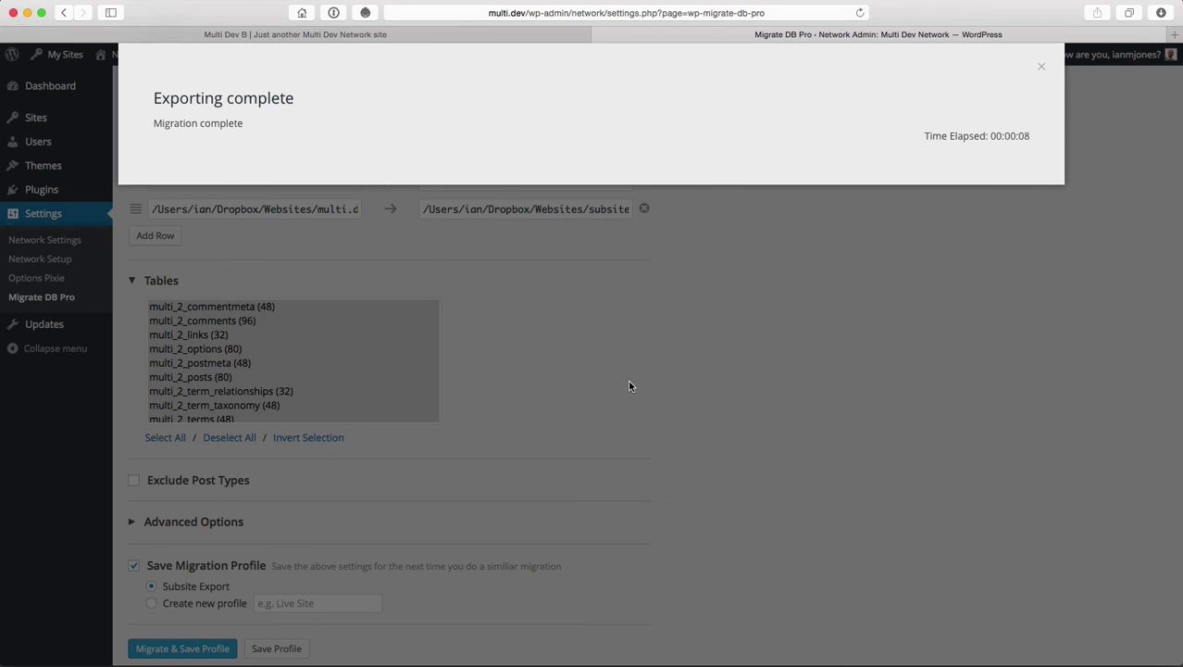
In Terminal, gunzip the new multi_dev-migrate-20150512235738.sql.gz export.
{"action": "key", "text": "super+space"}
{"action": "type", "text": "ter"}
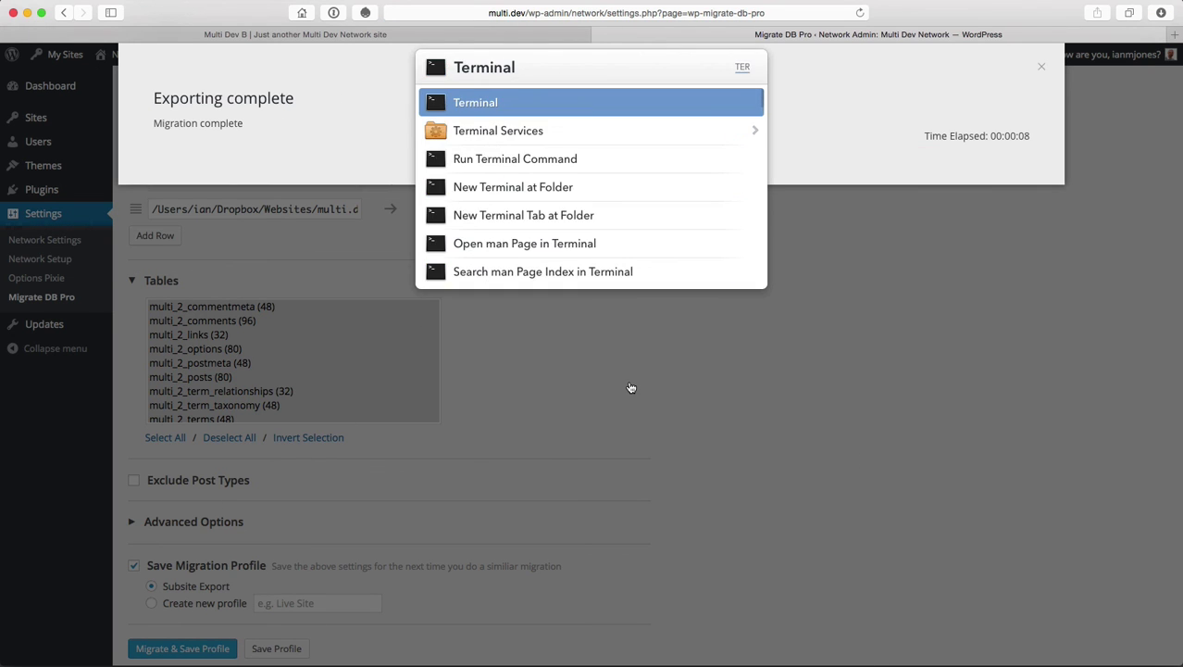
{"action": "key", "text": "Return"}
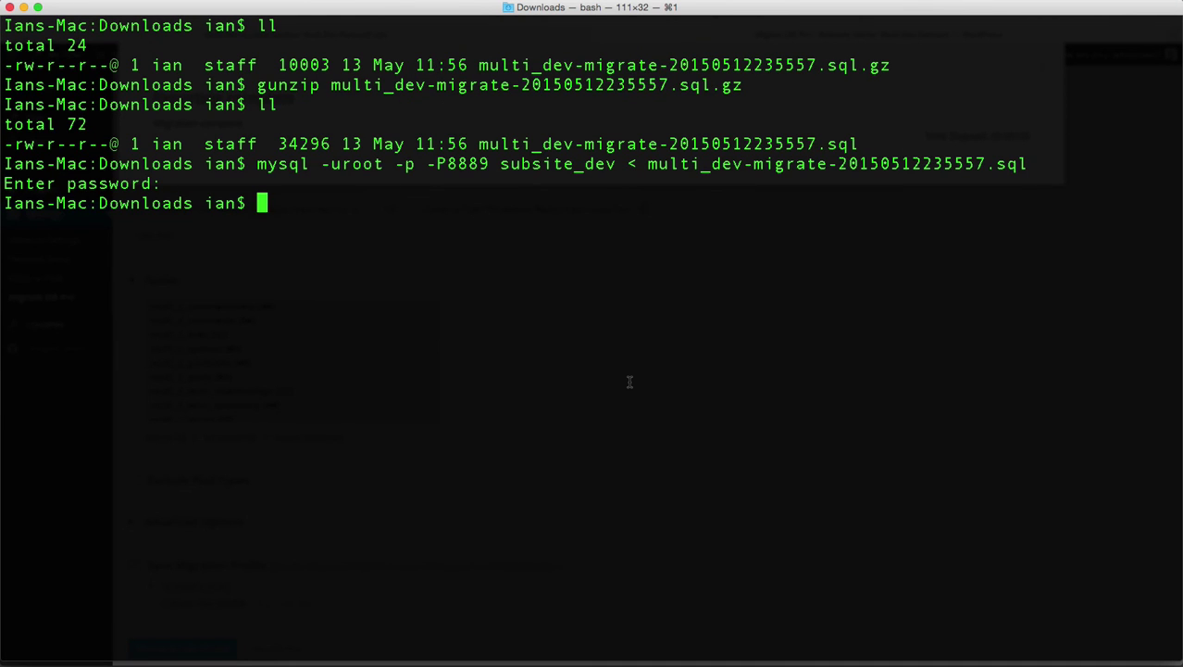
{"action": "type", "text": "ll"}
{"action": "key", "text": "Return"}
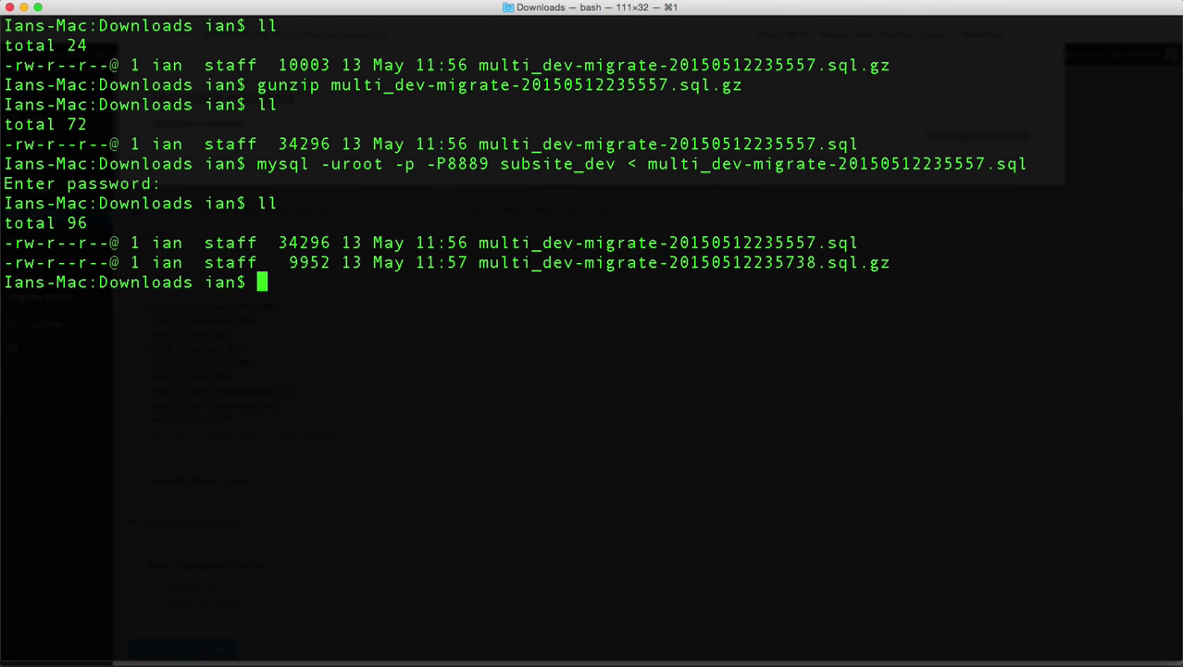
{"action": "type", "text": "gunzip m"}
{"action": "key", "text": "Tab"}
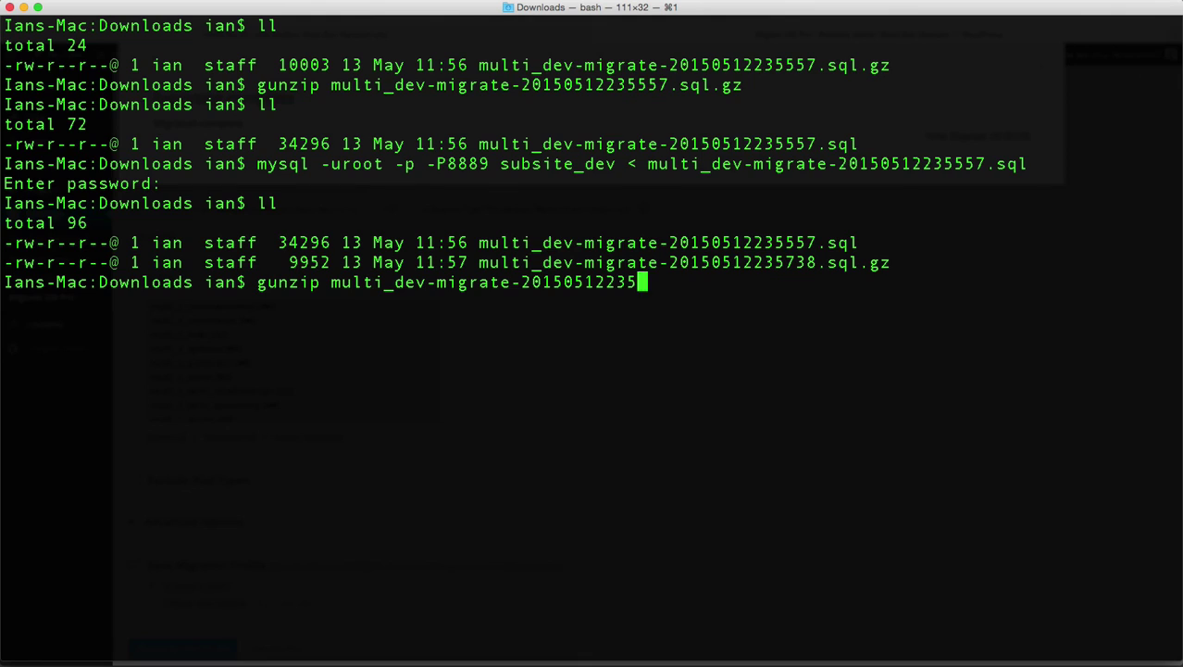
{"action": "type", "text": "7"}
{"action": "key", "text": "Tab"}
{"action": "key", "text": "Return"}
Import multi_dev-migrate-20150512235738.sql into subsite_dev by editing the previous mysql command.
{"action": "type", "text": "ll"}
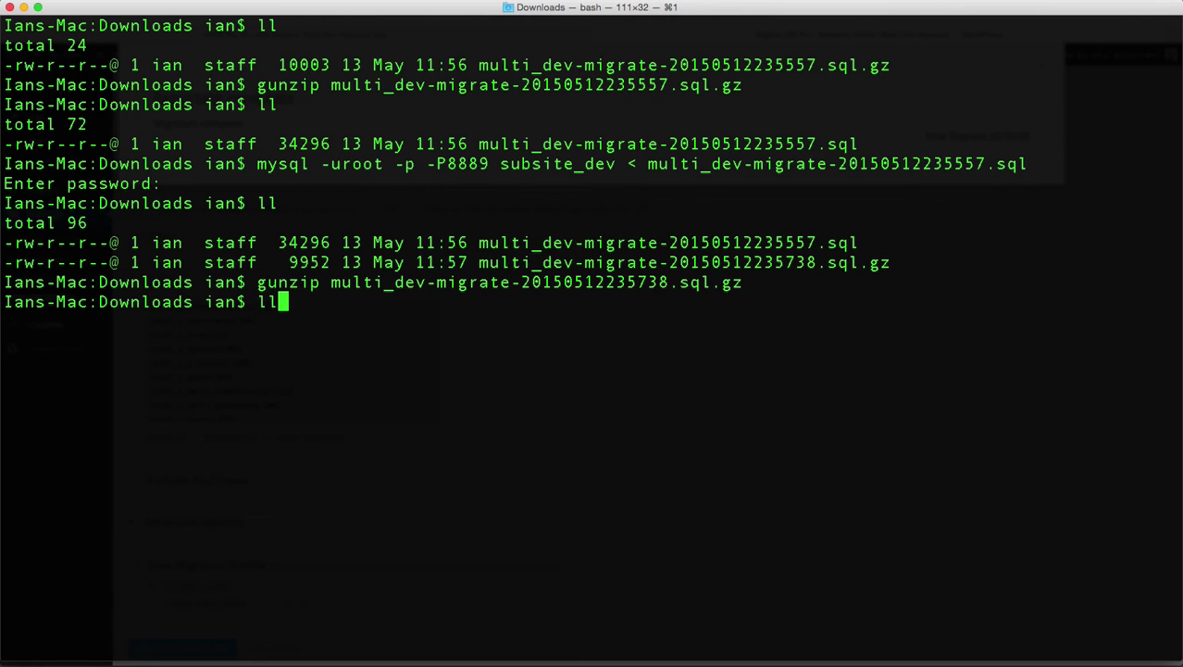
{"action": "key", "text": "Up"}
{"action": "key", "text": "Up"}
{"action": "key", "text": "Up"}
{"action": "key", "text": "BackSpace"}
{"action": "key", "text": "BackSpace"}
{"action": "key", "text": "BackSpace"}
{"action": "key", "text": "BackSpace"}
{"action": "key", "text": "BackSpace"}
{"action": "key", "text": "BackSpace"}
{"action": "key", "text": "BackSpace"}
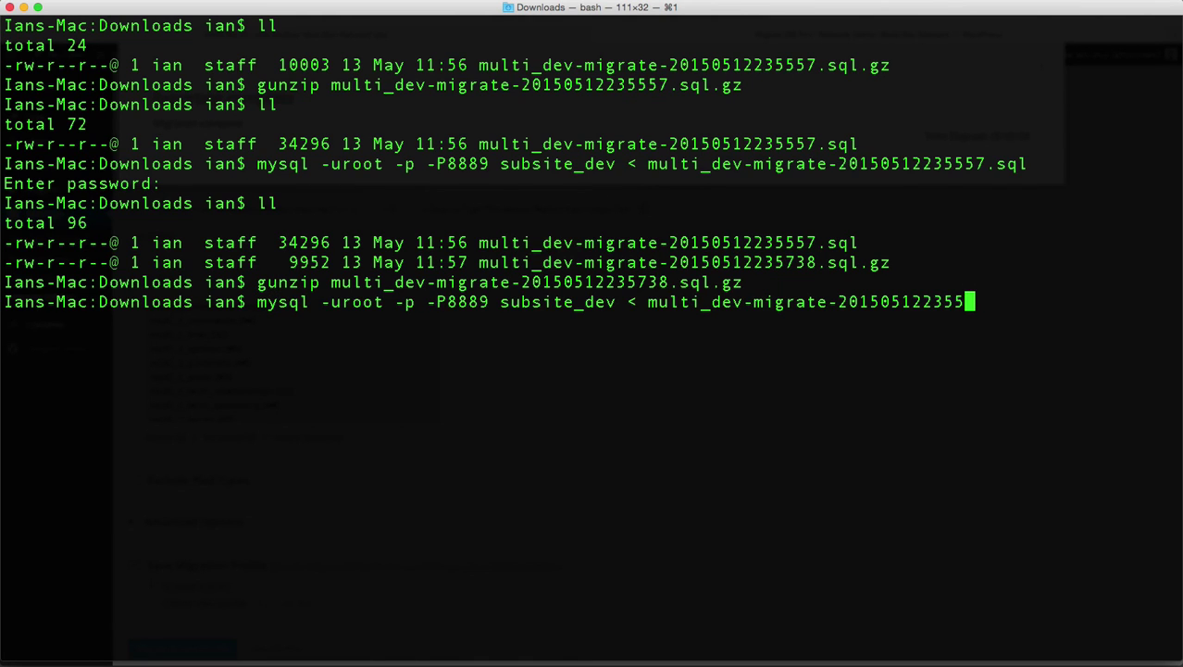
{"action": "key", "text": "BackSpace"}
{"action": "type", "text": "7"}
{"action": "key", "text": "Tab"}
{"action": "key", "text": "Return"}
{"action": "key", "text": "Return"}
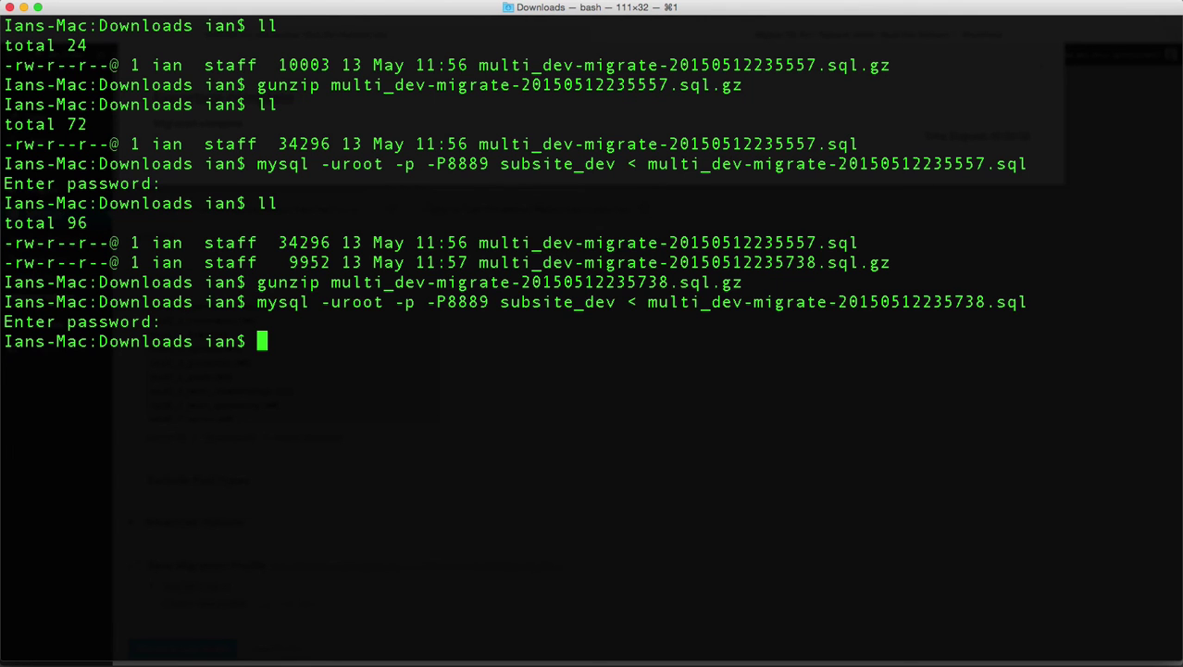
{"action": "key", "text": "super+Tab"}
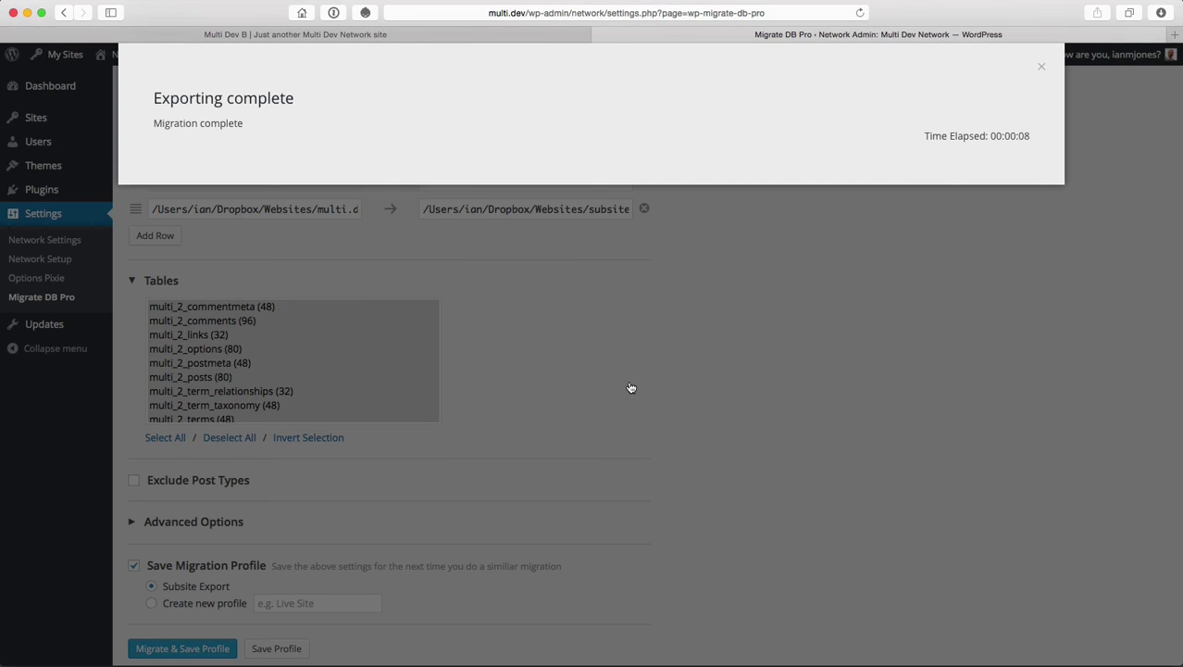
Bring Safari's subsite.dev tab to the front, which still shows the Multi Dev B site.
{"action": "left_click", "coordinate": [350, 35]}
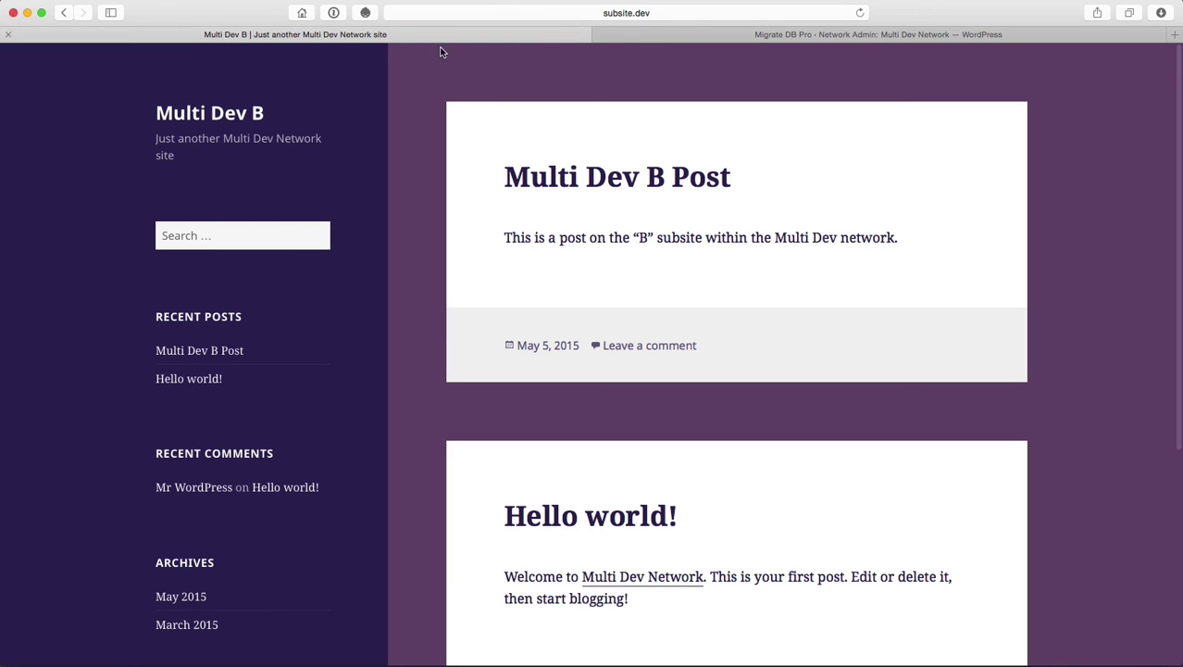